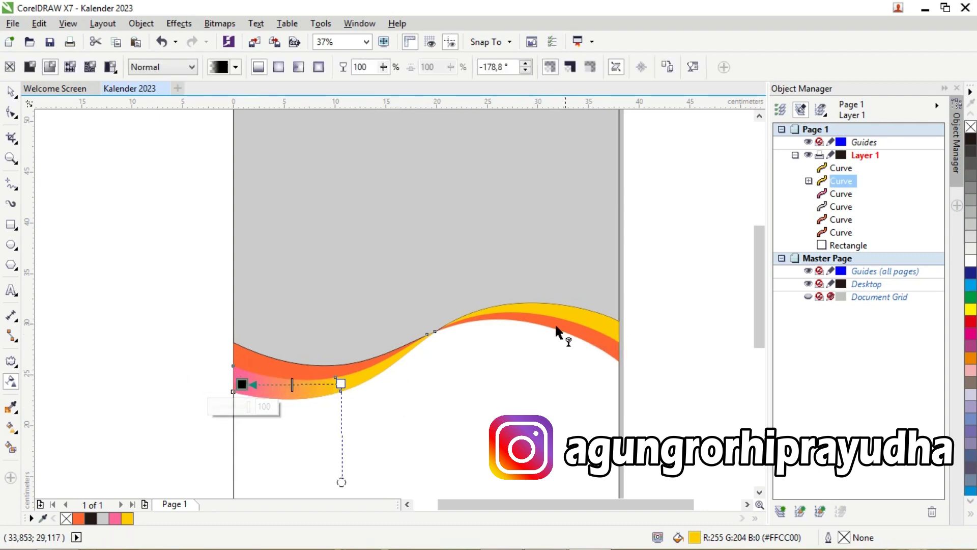
Apply a linear transparency to the yellow wave band, fading it out towards its right end.
left_click(518, 307)
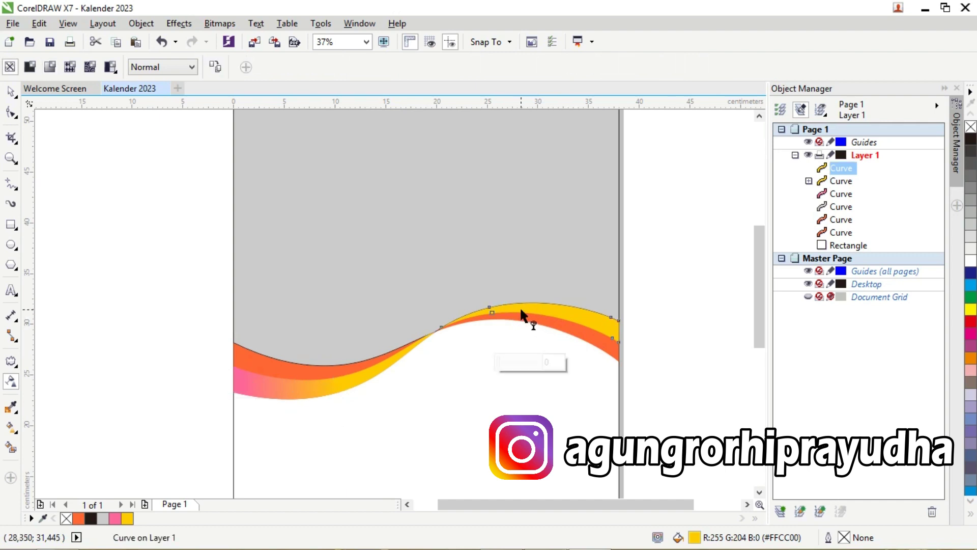
left_click_drag(520, 308, 603, 320)
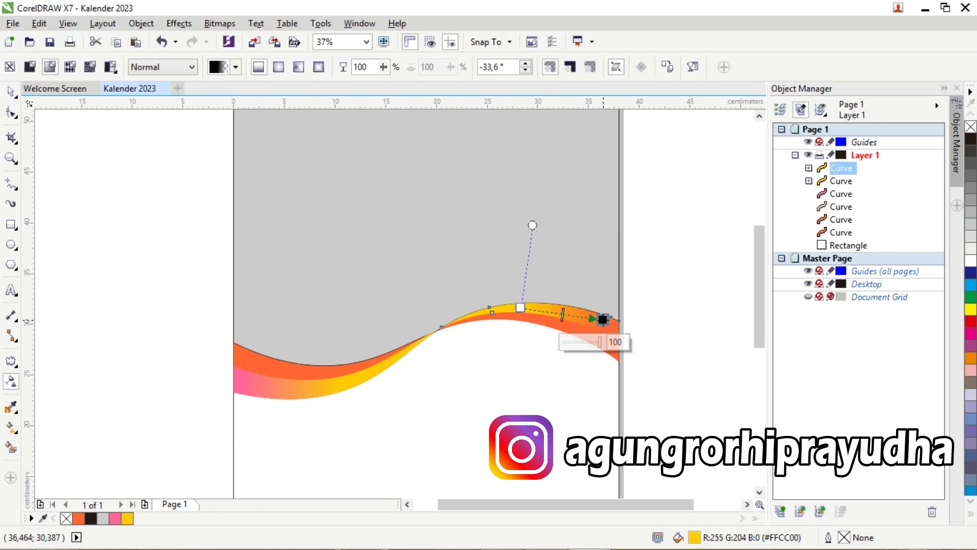
left_click(694, 323)
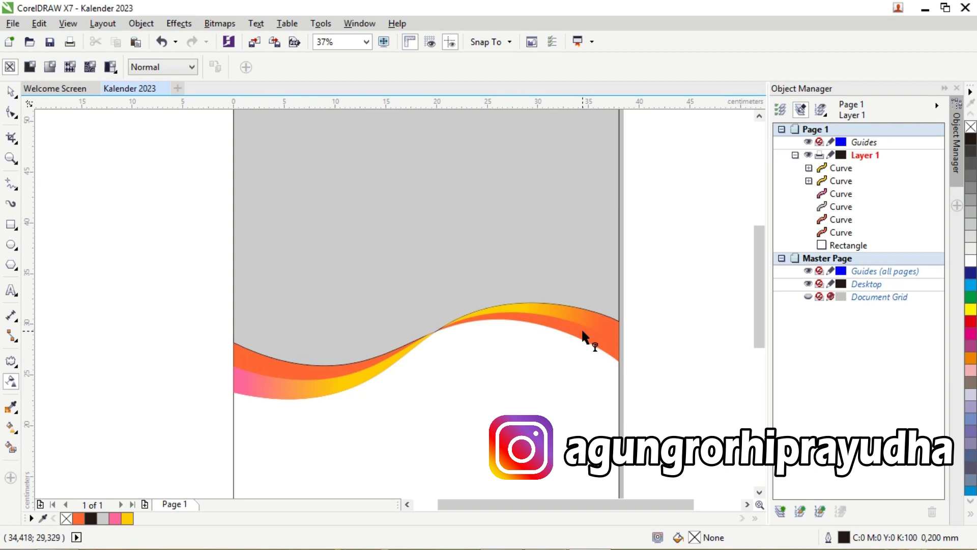
scroll(672, 313, "up", 2)
scroll(668, 319, "down", 1)
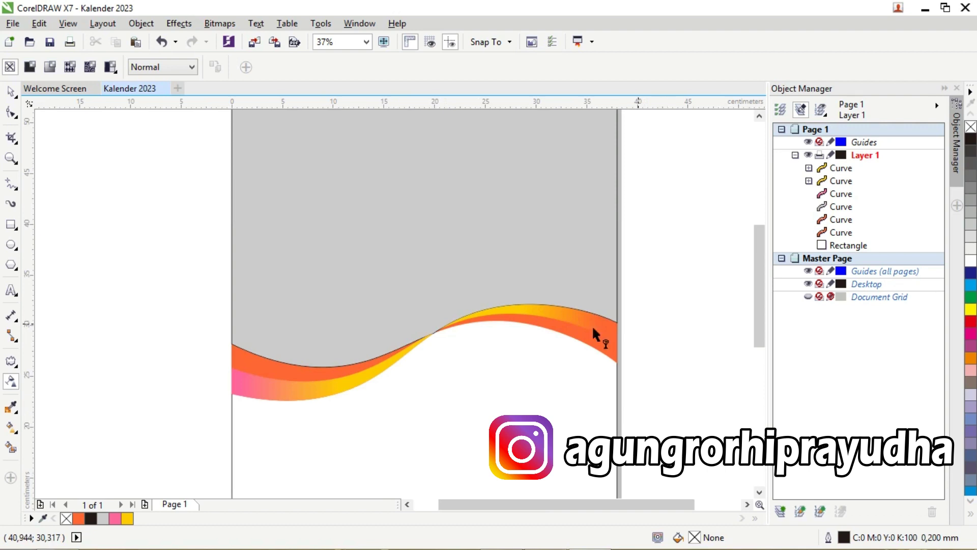
left_click(544, 316)
left_click(62, 164)
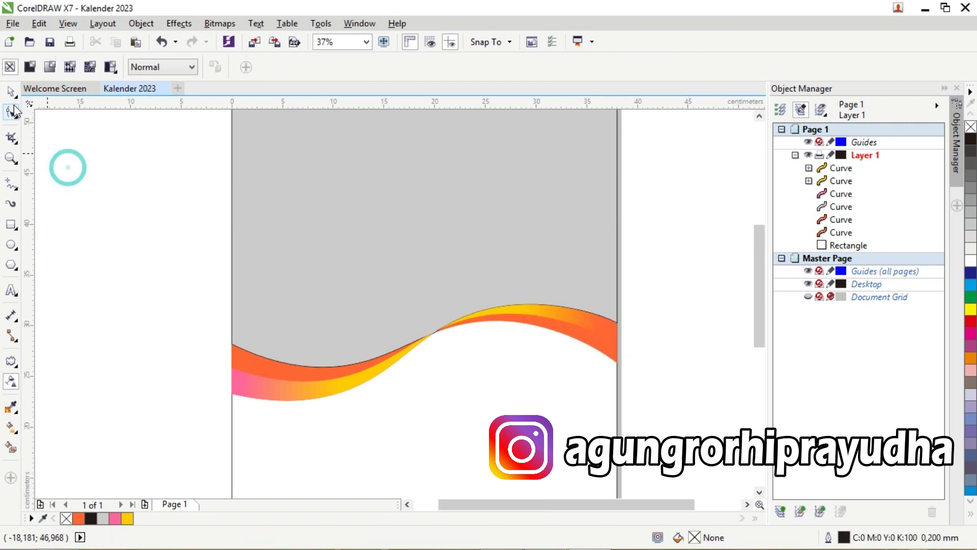
left_click(12, 92)
right_click(624, 275)
left_click(580, 277)
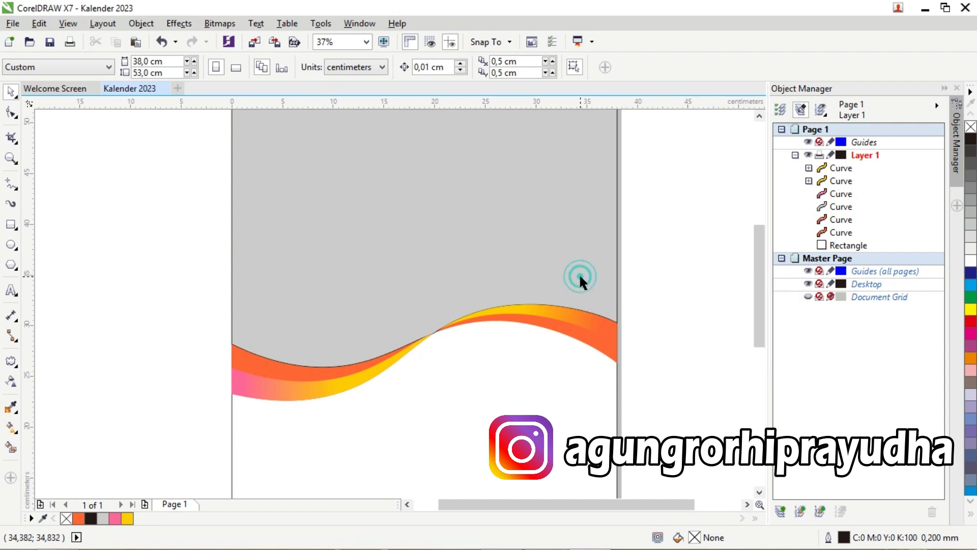
left_click(582, 273)
right_click(586, 270)
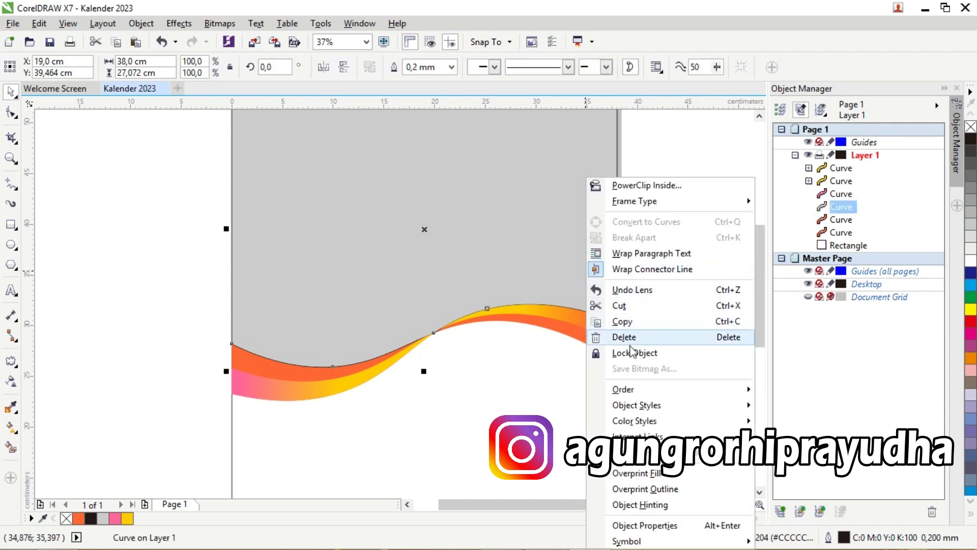
left_click(518, 384)
Copy the transparent yellow band on the wave's right half and paste a duplicate in place.
left_click(541, 320)
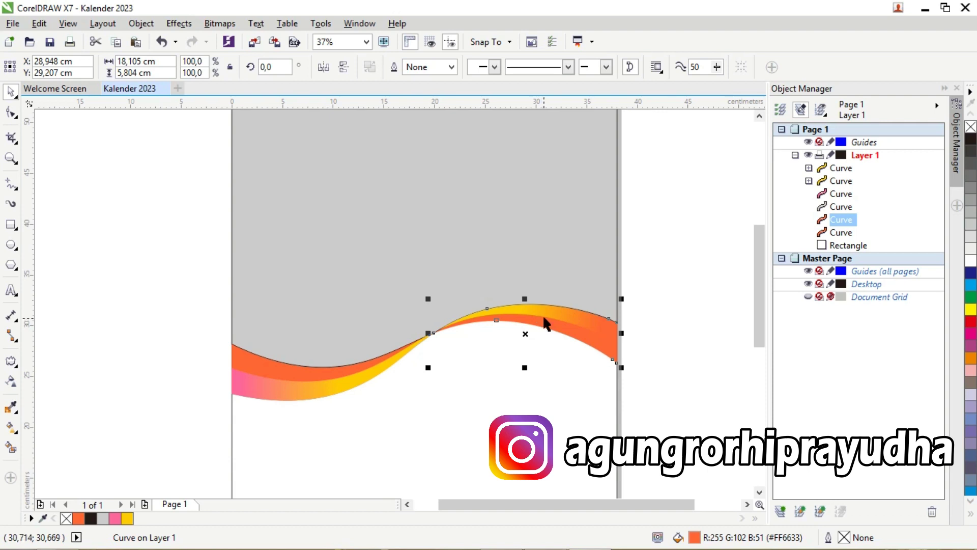
right_click(543, 321)
left_click(597, 322)
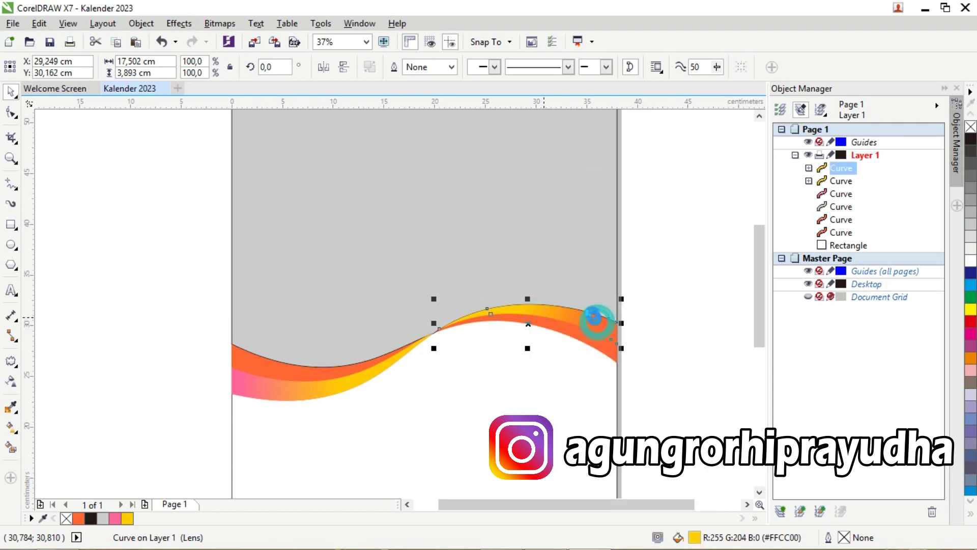
right_click(637, 296)
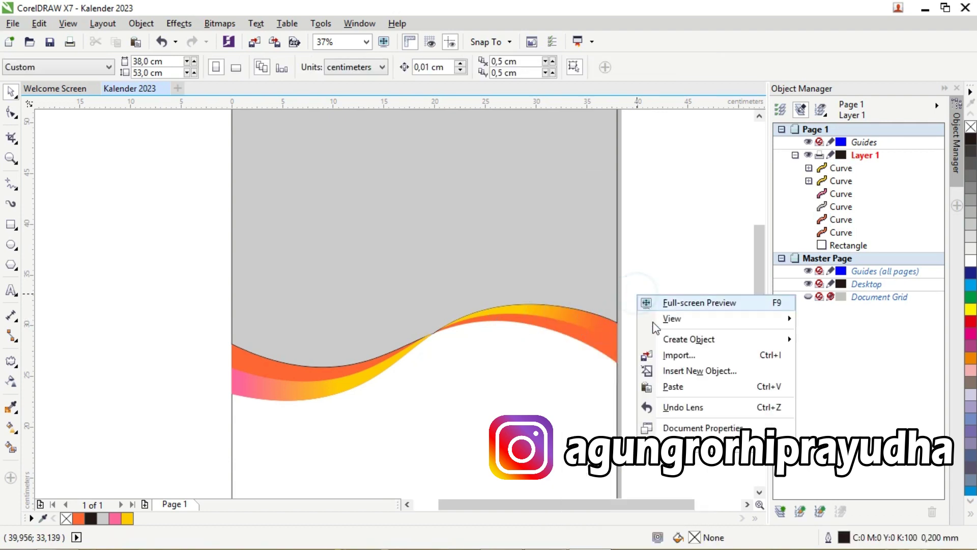
left_click(673, 387)
Add a node on the lower edge of the pasted yellow band, near its right end.
key("F10")
double_click(585, 325)
left_click(11, 93)
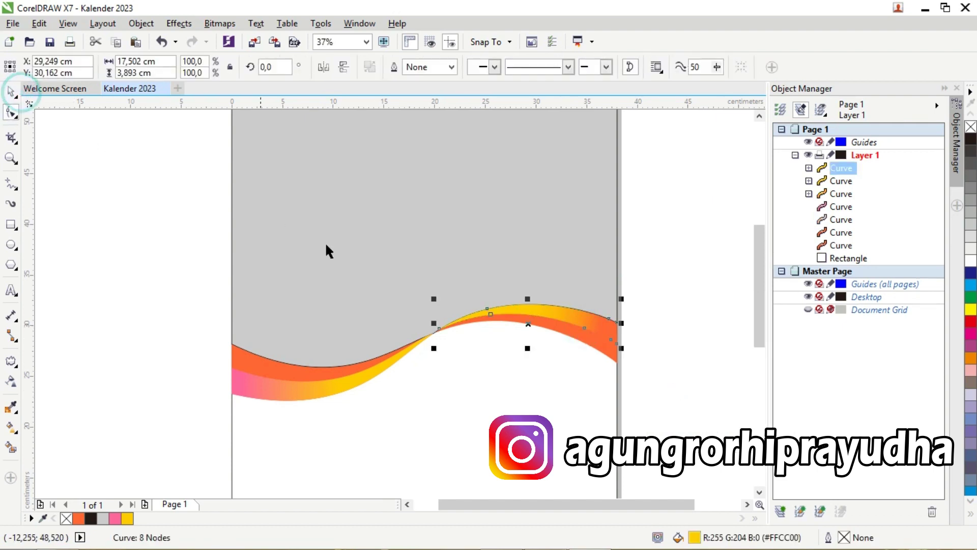
Skew the pasted band's right end slightly upward above the wave and fill it with black.
left_click(527, 323)
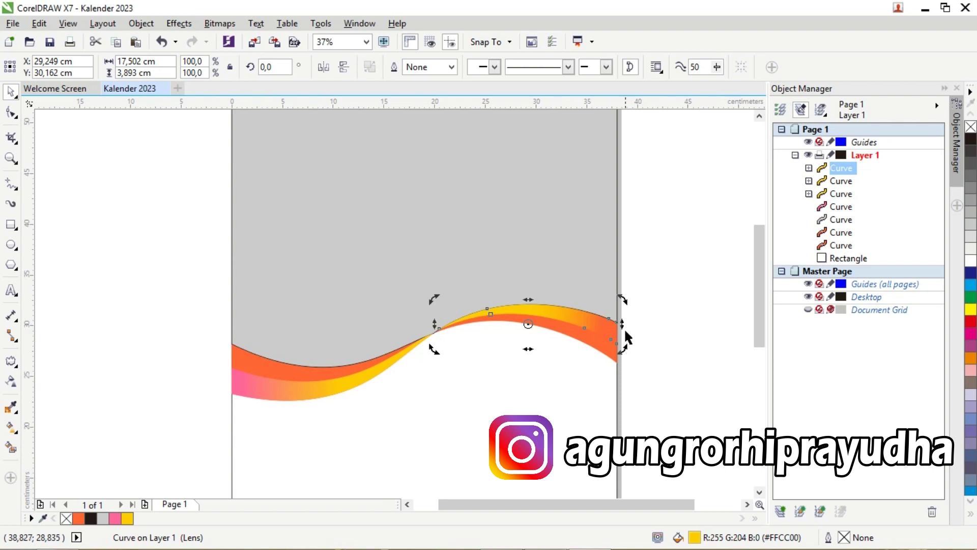
left_click_drag(625, 327, 624, 311)
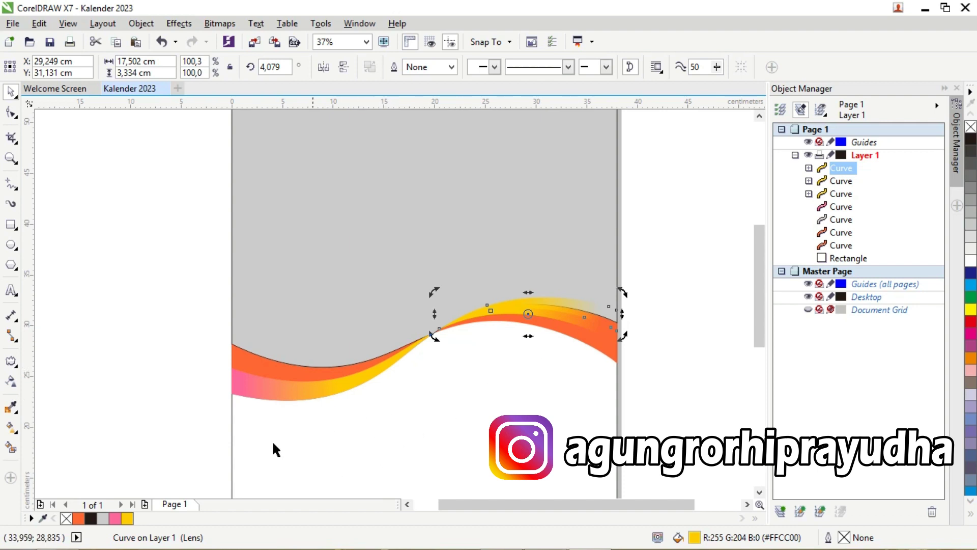
left_click(91, 519)
left_click(320, 428)
Copy the transparent yellow band on the wave's left half and paste a duplicate in place.
left_click(293, 380)
left_click(294, 380, "alt")
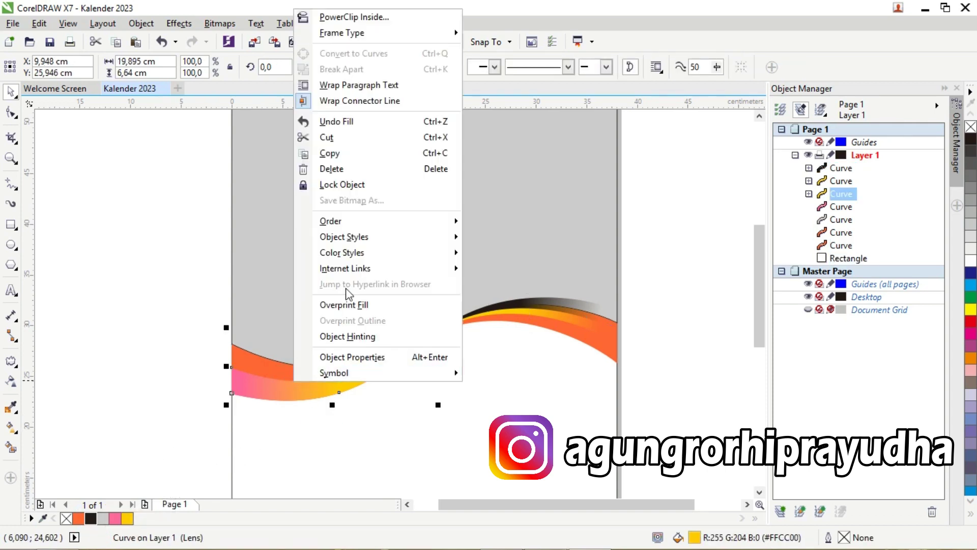
left_click(338, 152)
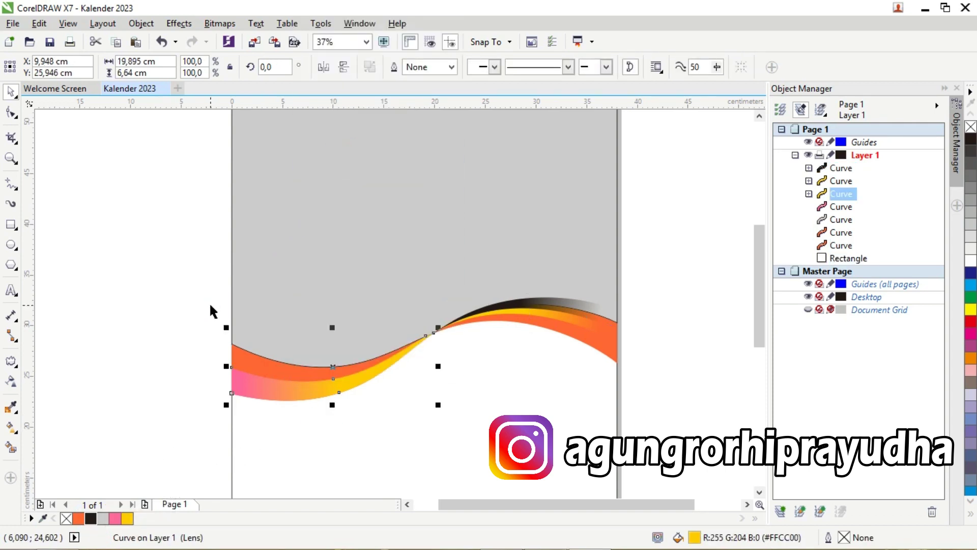
right_click(210, 303)
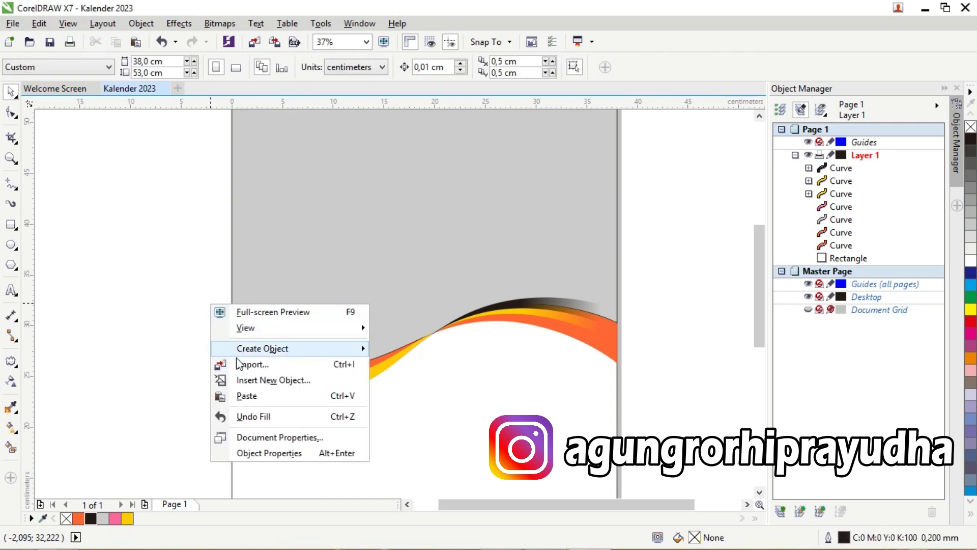
left_click(247, 396)
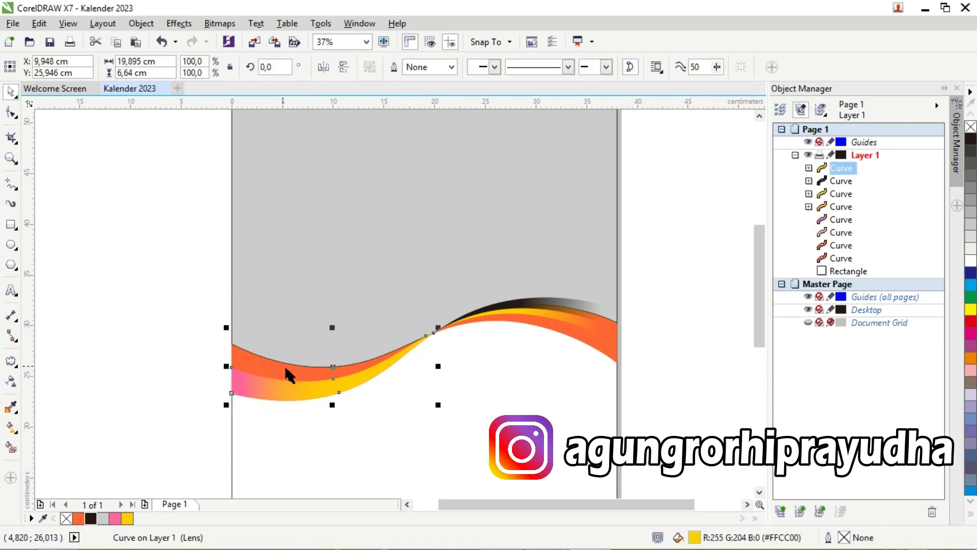
Skew the left duplicate's outer end slightly downward below the wave and fill it with black.
left_click(297, 381)
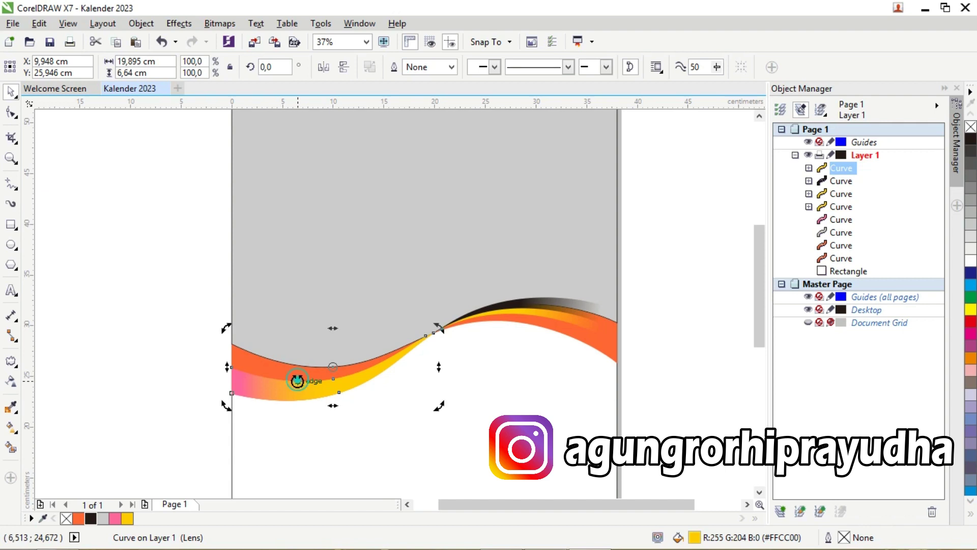
mouse_move(242, 382)
left_mouse_down()
mouse_move(233, 387)
mouse_move(232, 369)
mouse_move(234, 382)
left_mouse_up()
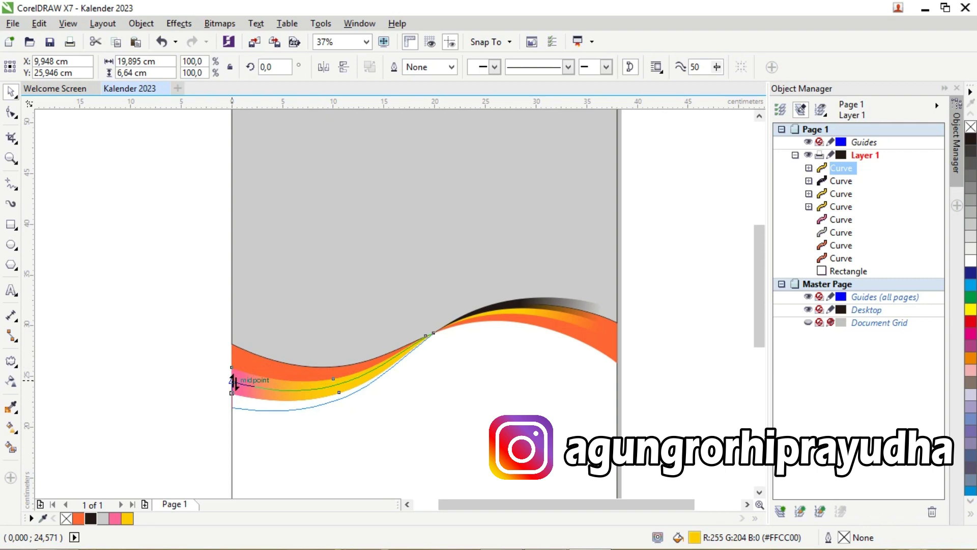
left_click_drag(233, 382, 233, 382)
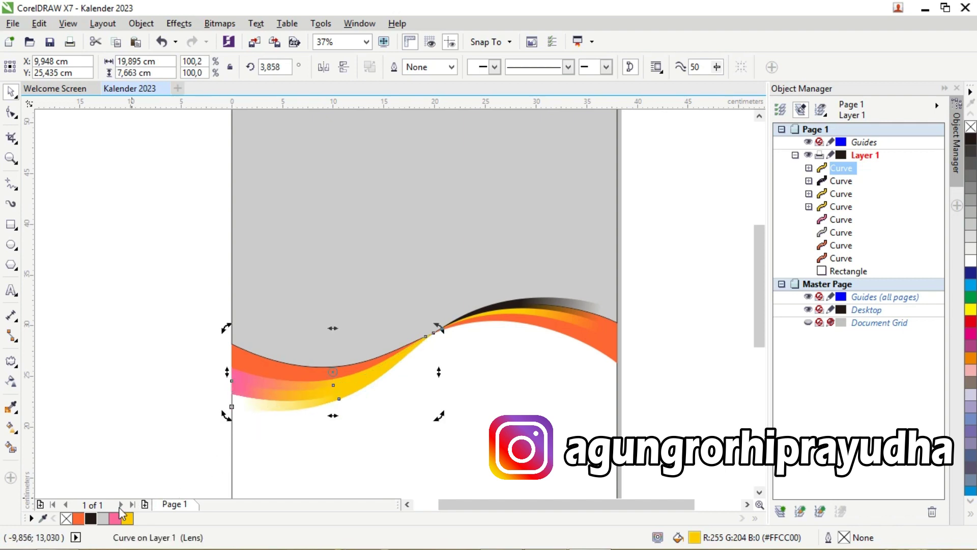
left_click(95, 514)
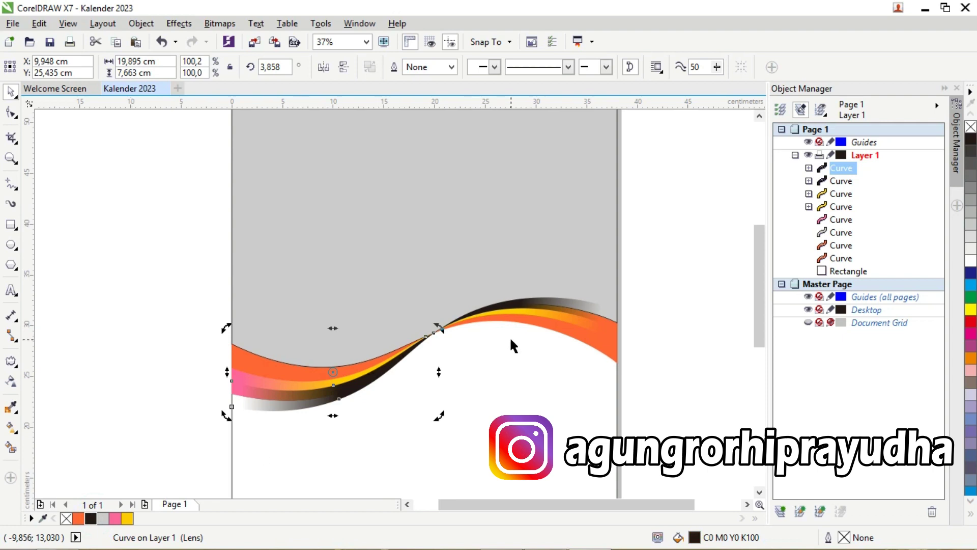
left_click(521, 376)
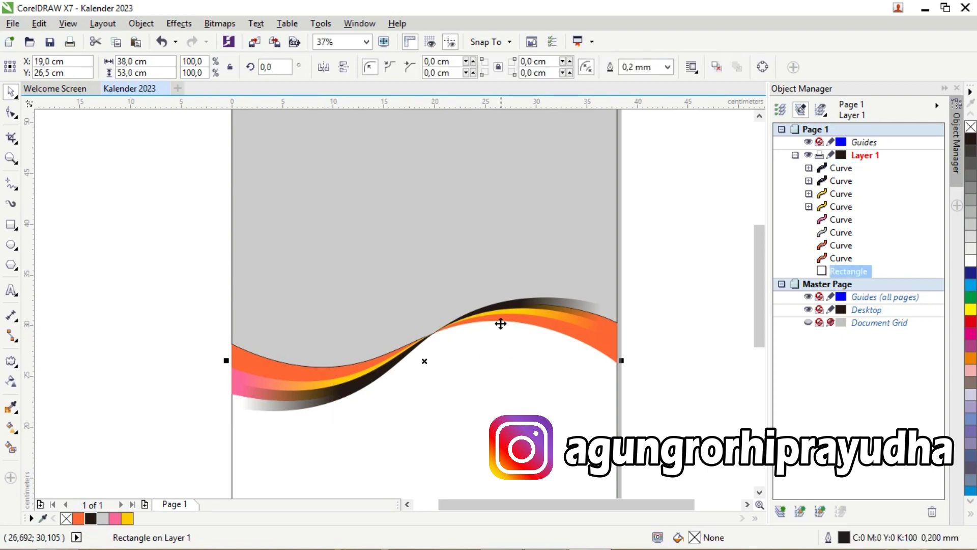
scroll(555, 317, "down", 2)
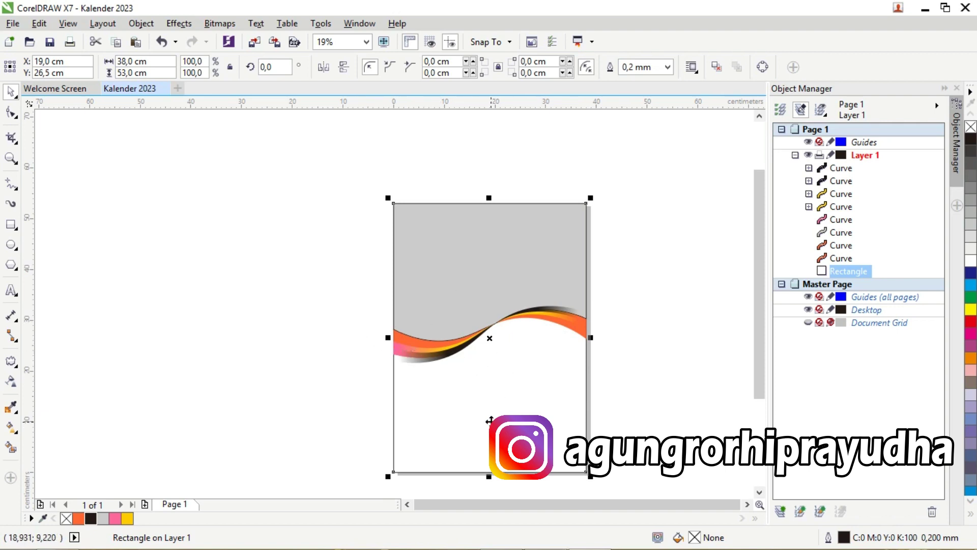
left_click(643, 322)
scroll(349, 266, "up", 2)
scroll(348, 266, "down", 2)
scroll(376, 282, "up", 2)
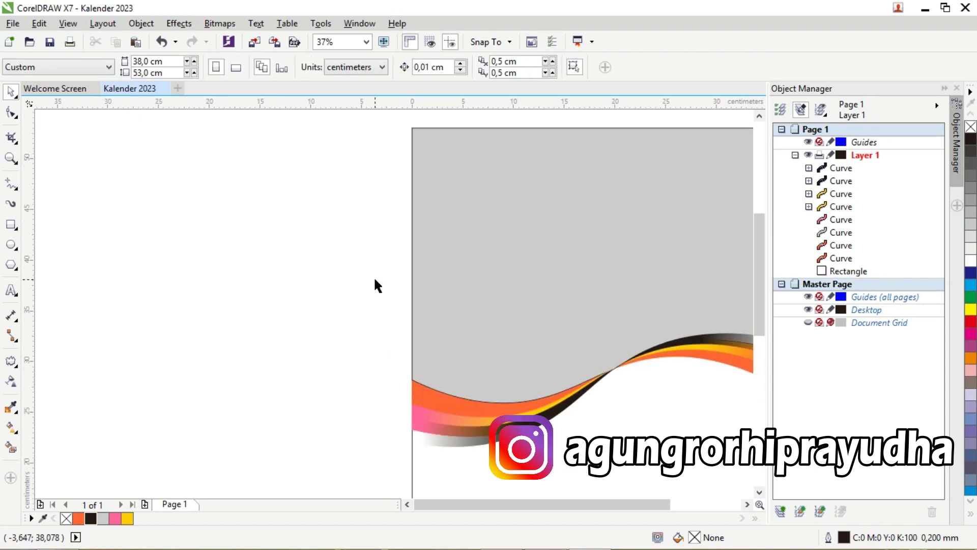
scroll(375, 285, "down", 2)
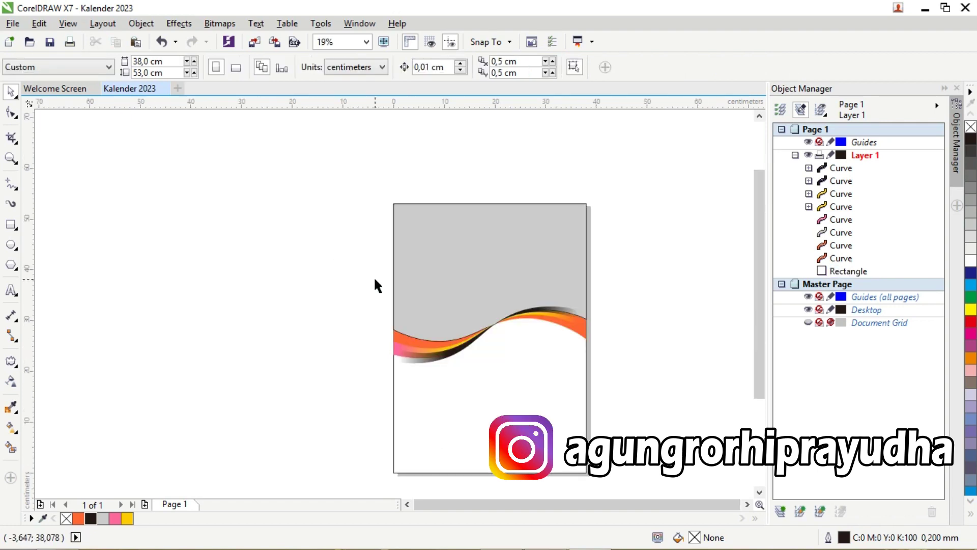
Save the drawing as a CDR file named Calender 2023 in the Kelas 01 folder.
left_click(50, 42)
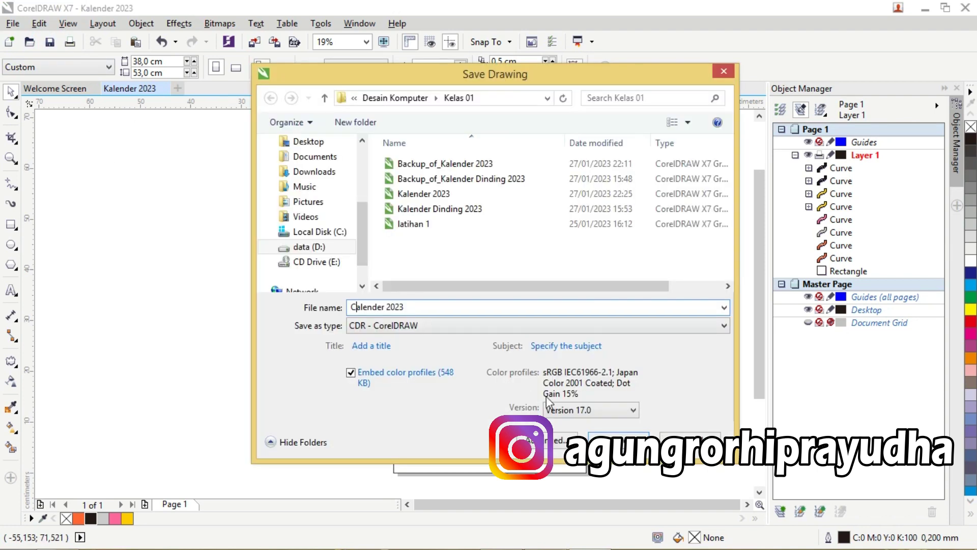
left_click(619, 440)
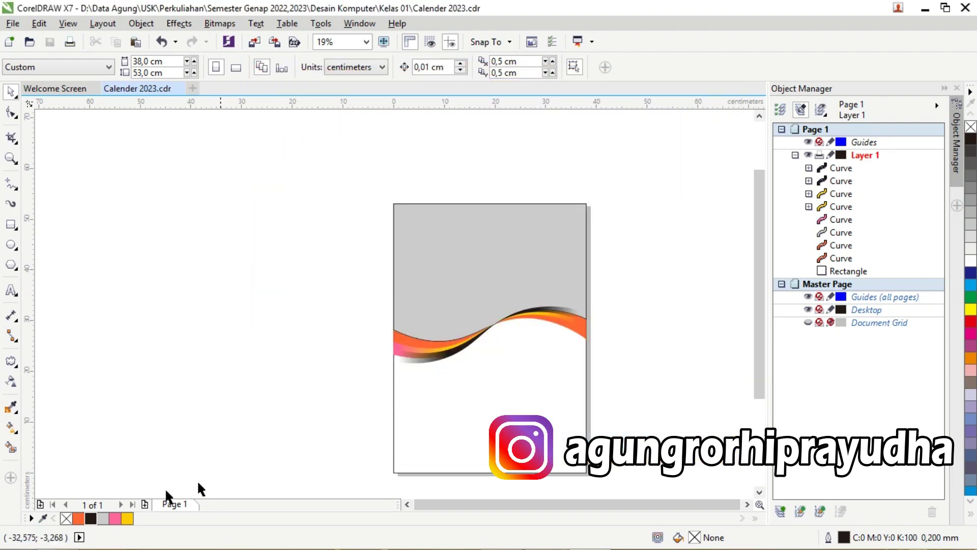
Switch to File Explorer and bring the image IMG_9484 from the bahan kalender folder into the CorelDRAW drawing, left of the page.
left_click(70, 542)
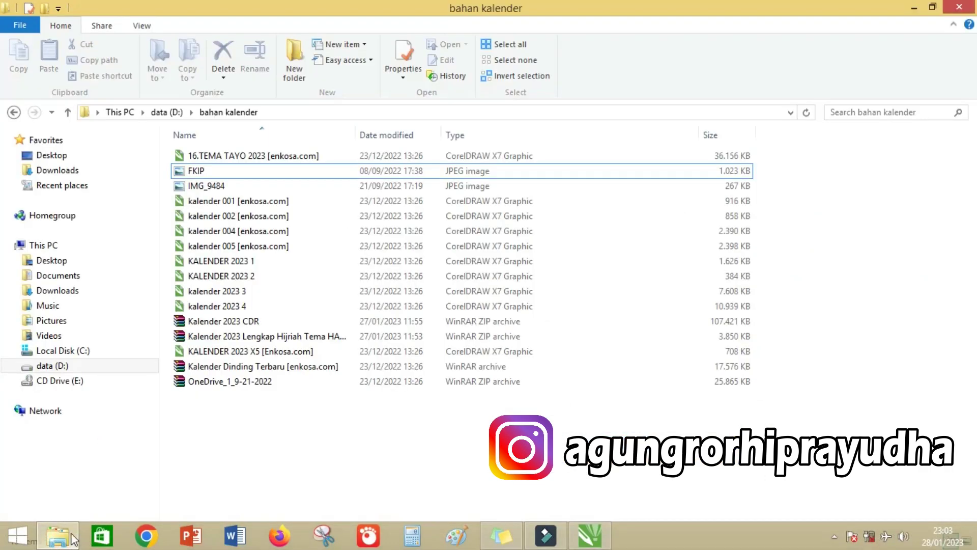
left_click(934, 7)
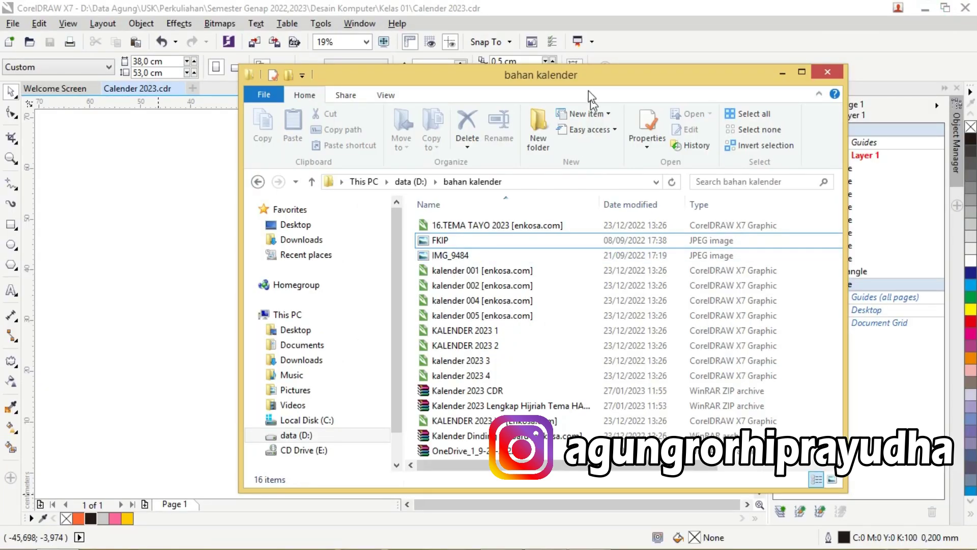
left_click_drag(586, 79, 643, 181)
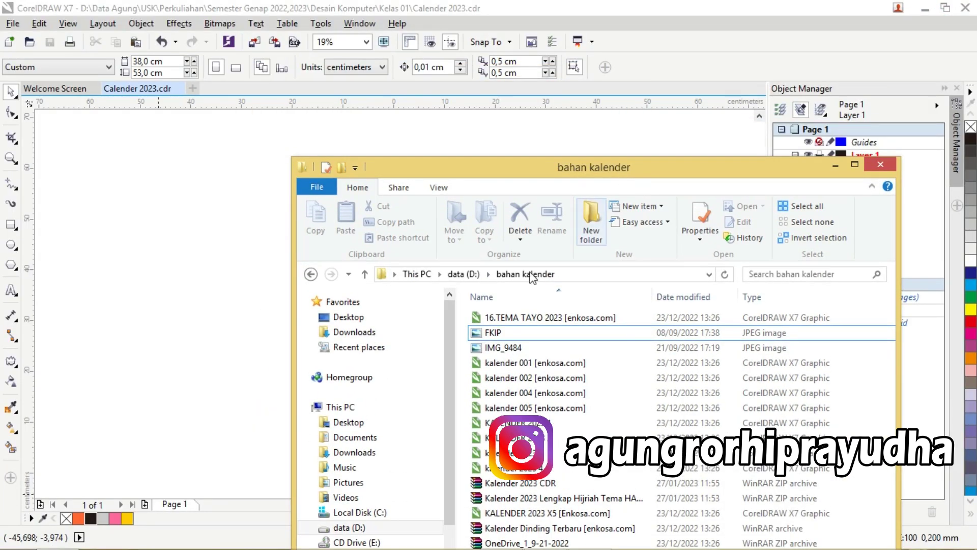
left_click(491, 349)
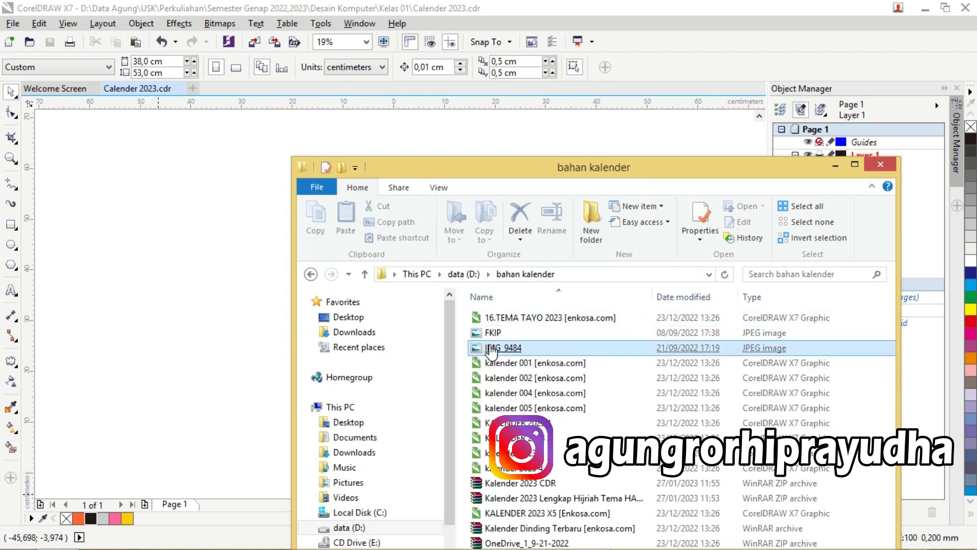
left_click_drag(491, 351, 221, 329)
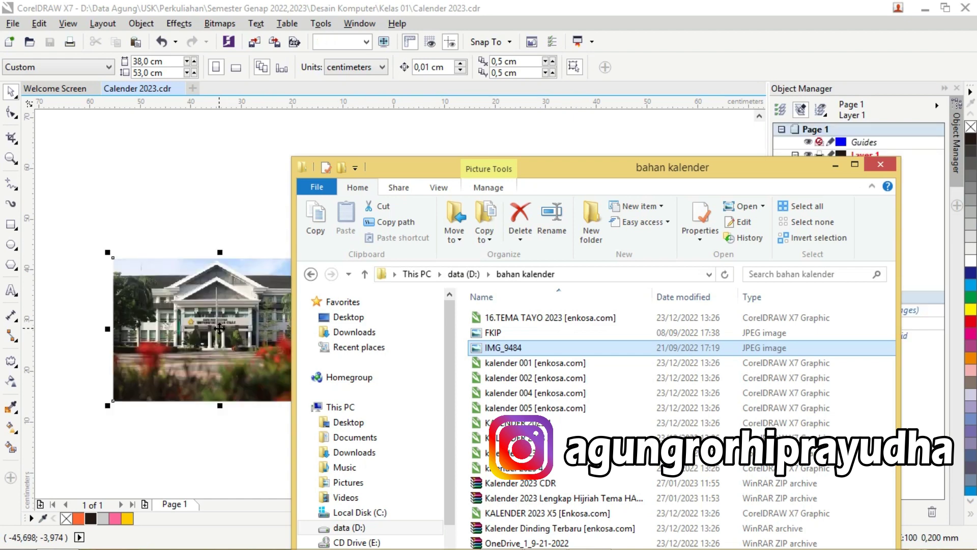
left_click(835, 164)
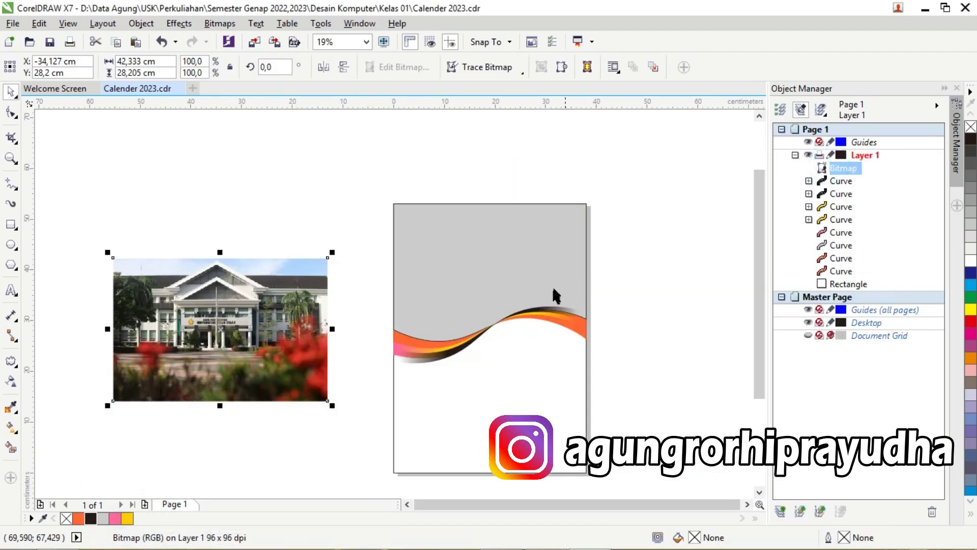
Move the building photo up beside the page's grey area and scale it to about 99.5 %.
left_click_drag(272, 312, 301, 265)
left_click_drag(134, 203, 137, 210)
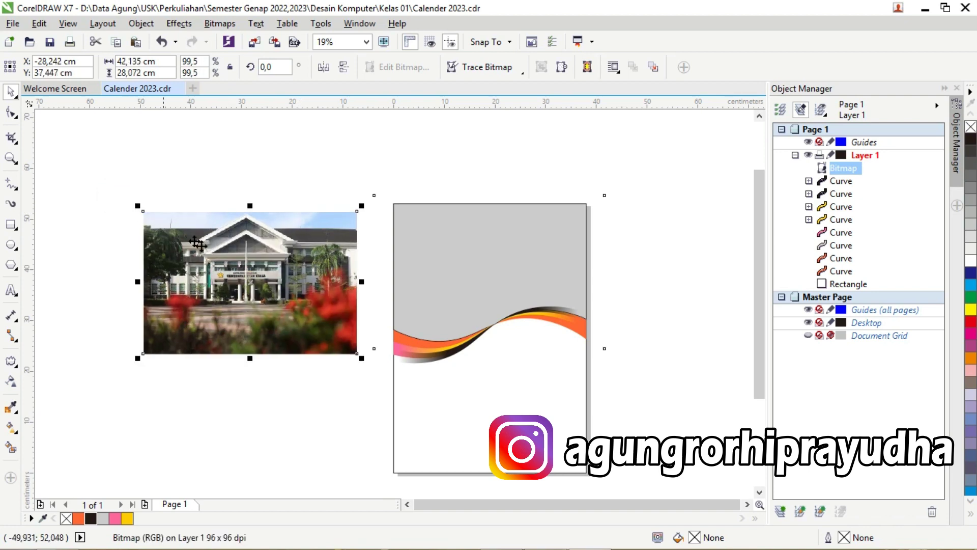
PowerClip the building photo inside the grey wave-edged area of the page and deselect it.
right_click(256, 275)
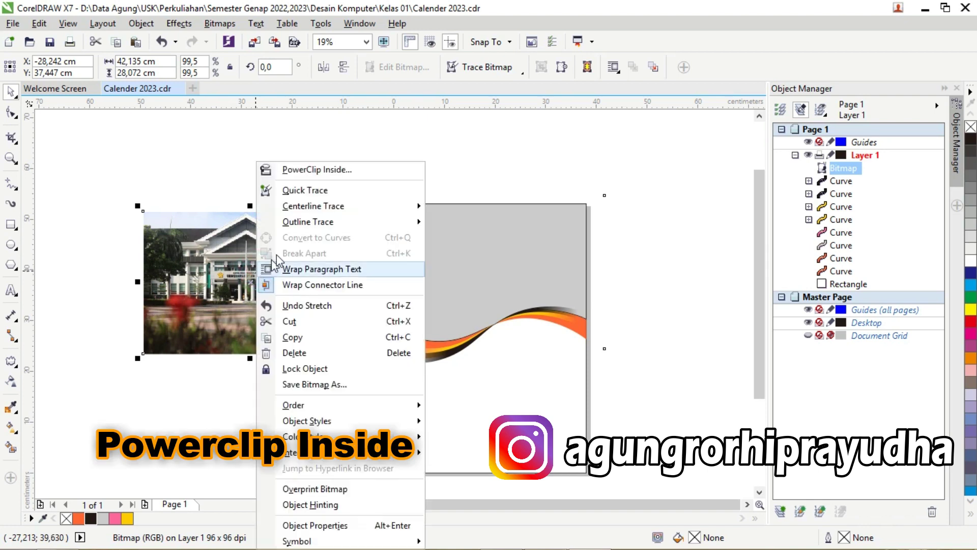
left_click(304, 169)
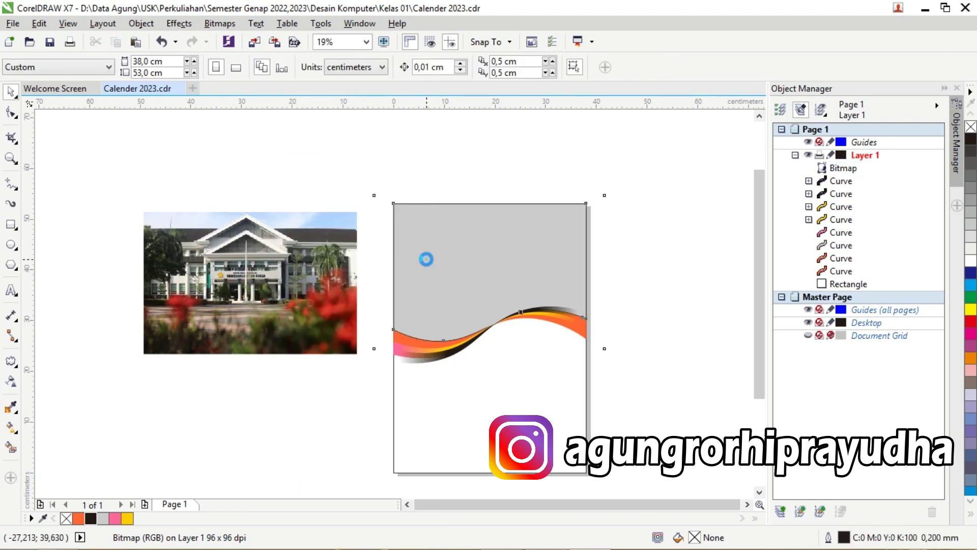
left_click(425, 260)
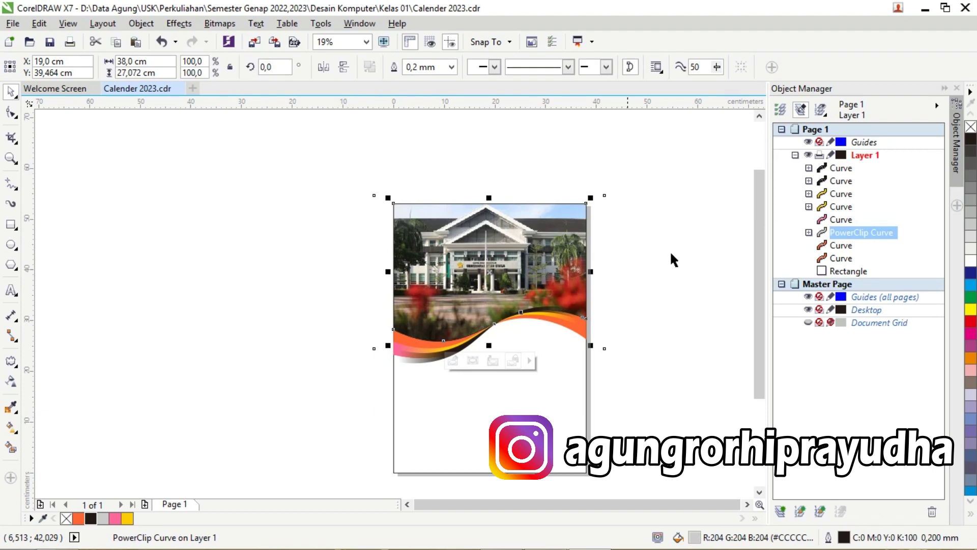
left_click(704, 279)
Examine the clipped photo along the wave bands and the empty lower half of the page.
scroll(684, 262, "up", 3)
scroll(684, 262, "down", 2)
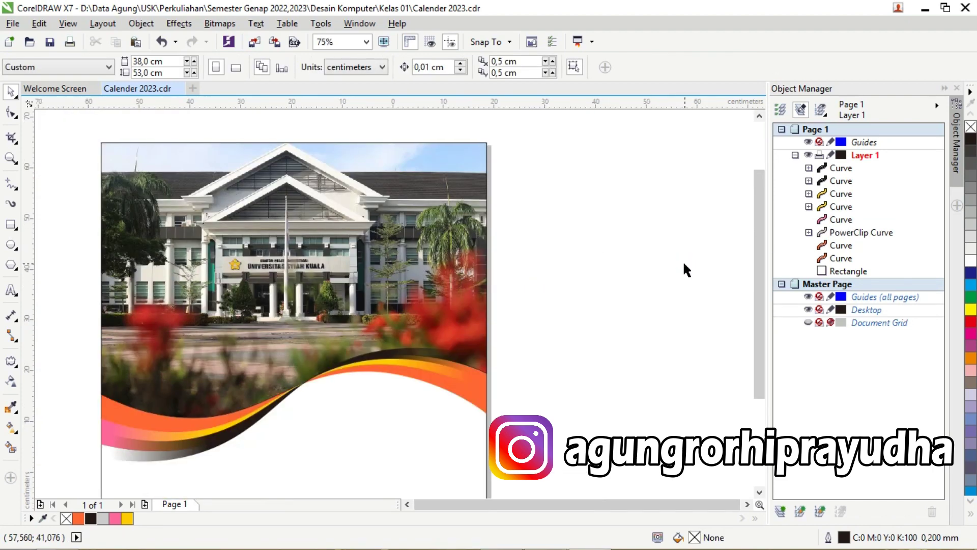
scroll(682, 261, "up", 1)
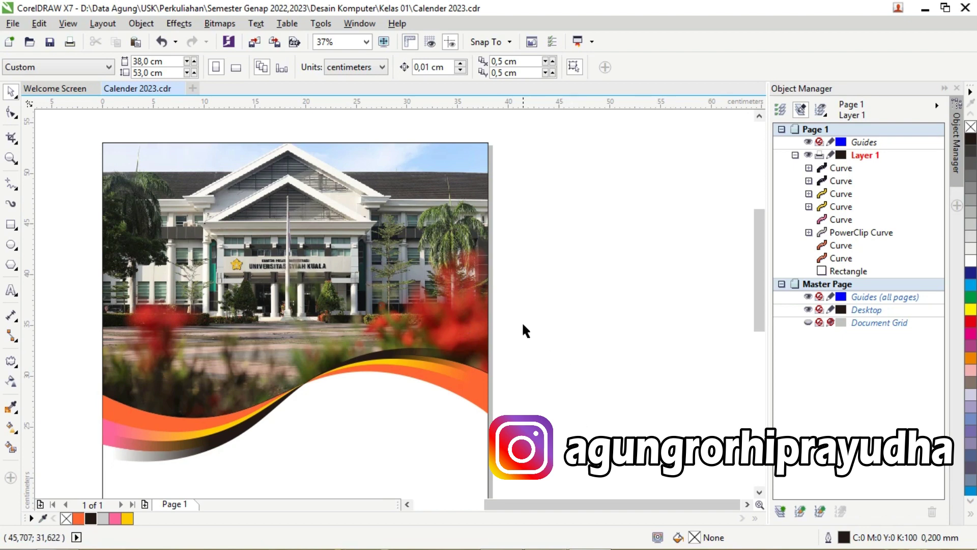
left_click_drag(759, 249, 736, 316)
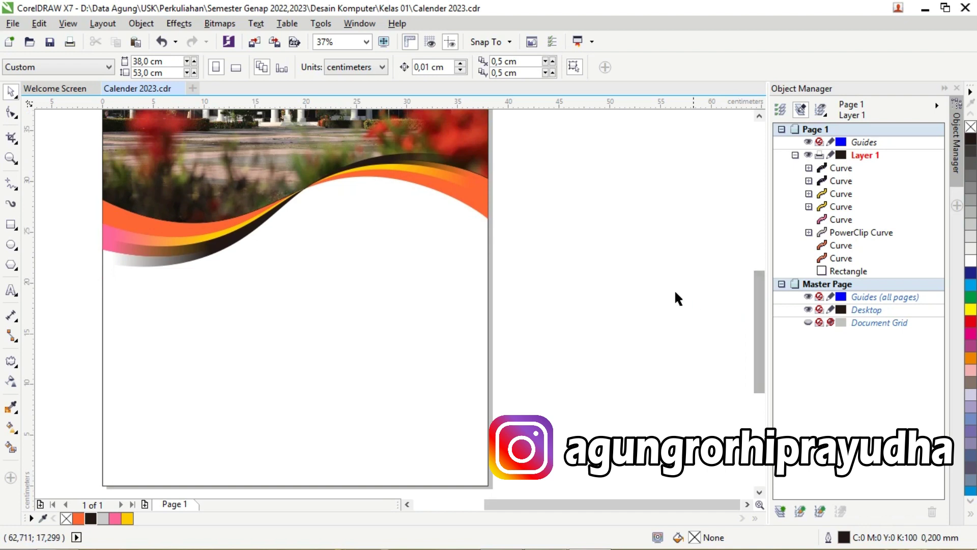
scroll(664, 295, "up", 1)
scroll(665, 296, "down", 1)
scroll(663, 296, "down", 2)
scroll(664, 298, "up", 3)
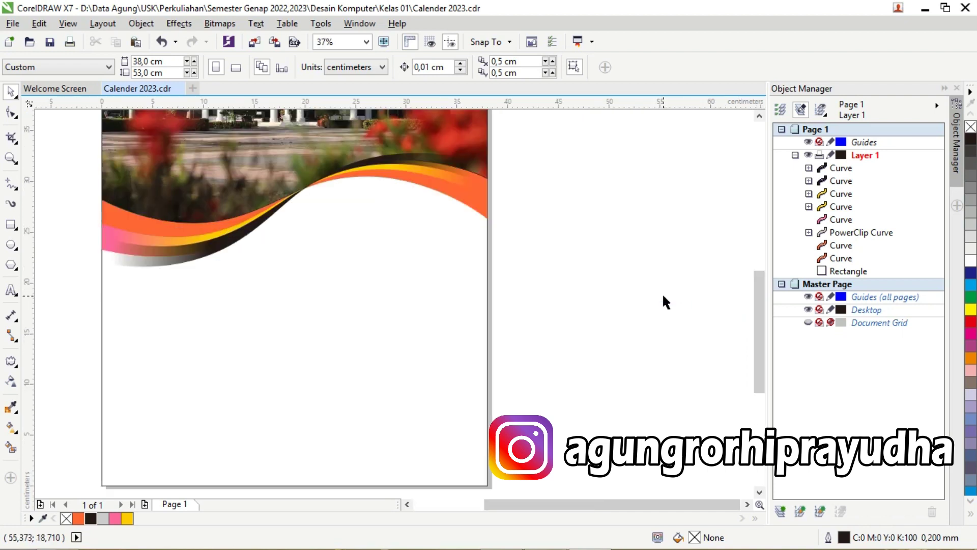
scroll(660, 293, "down", 1)
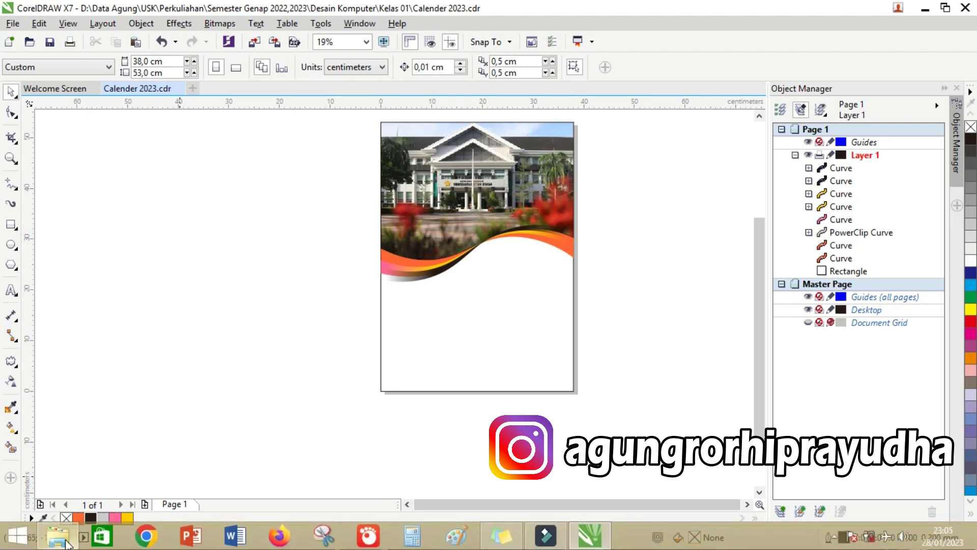
Open the drawing kalender 002 [enkosa.com] from the bahan kalender folder on data (D:).
left_click(58, 535)
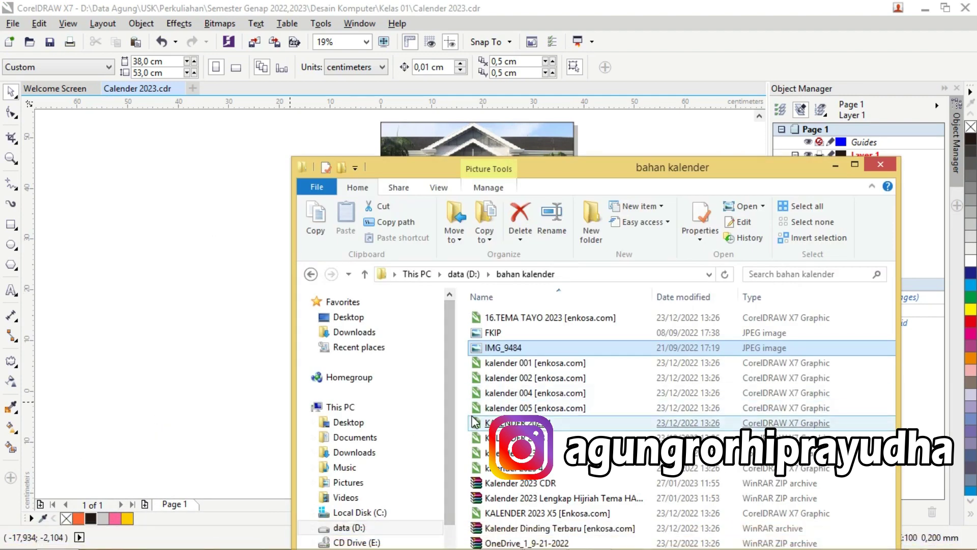
left_click(836, 165)
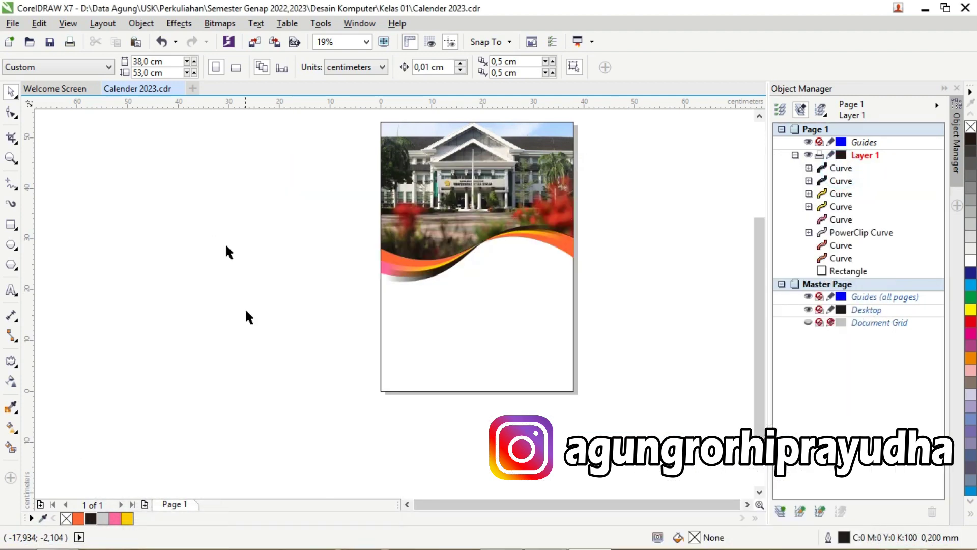
left_click(30, 44)
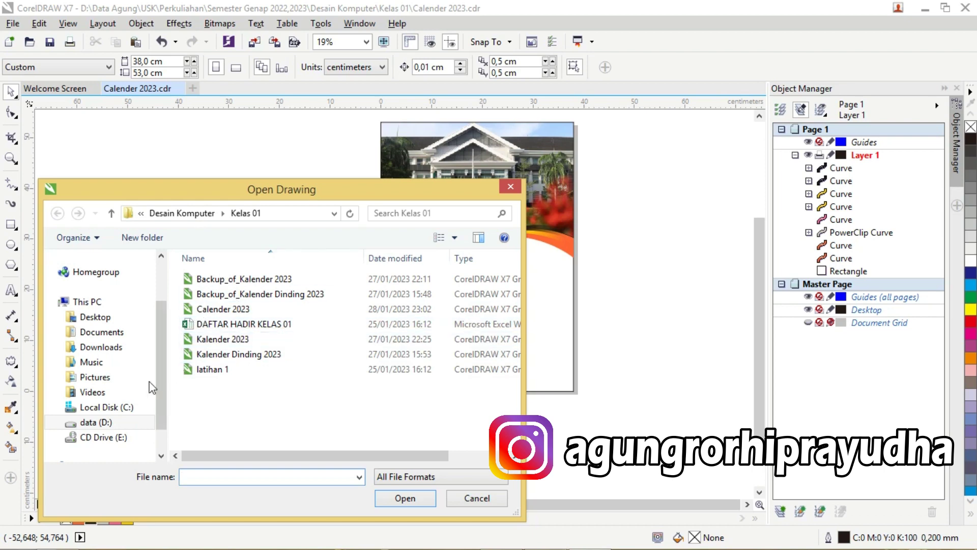
left_click(126, 421)
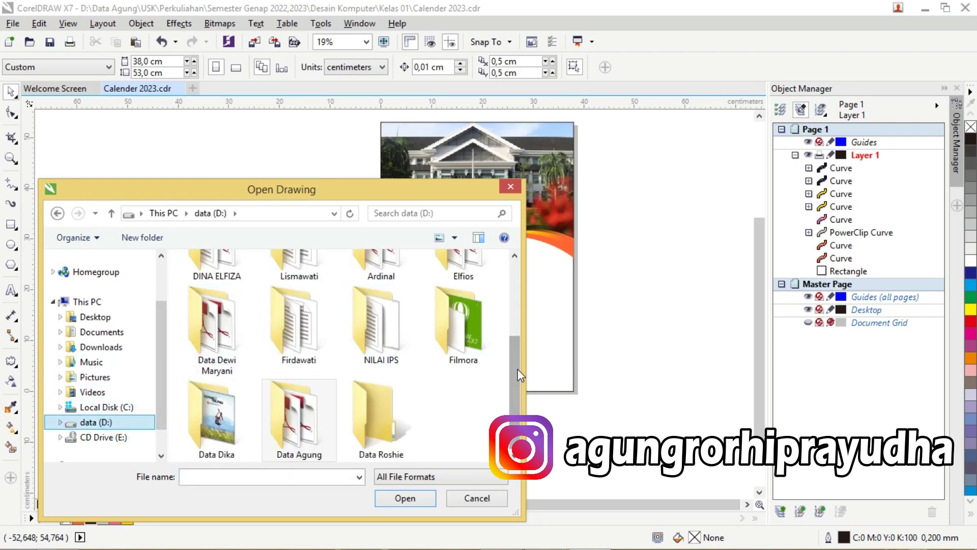
scroll(518, 306, "up", 3)
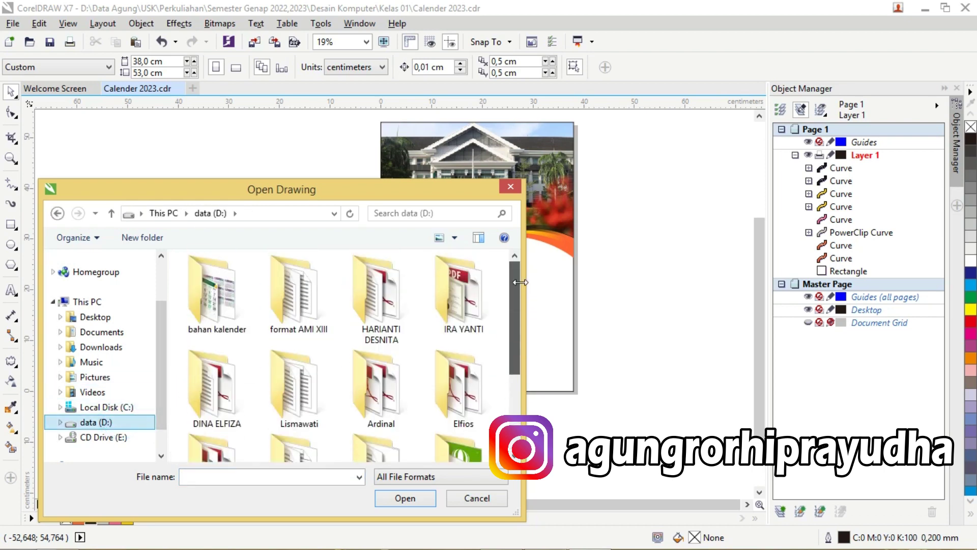
double_click(237, 328)
left_click(260, 339)
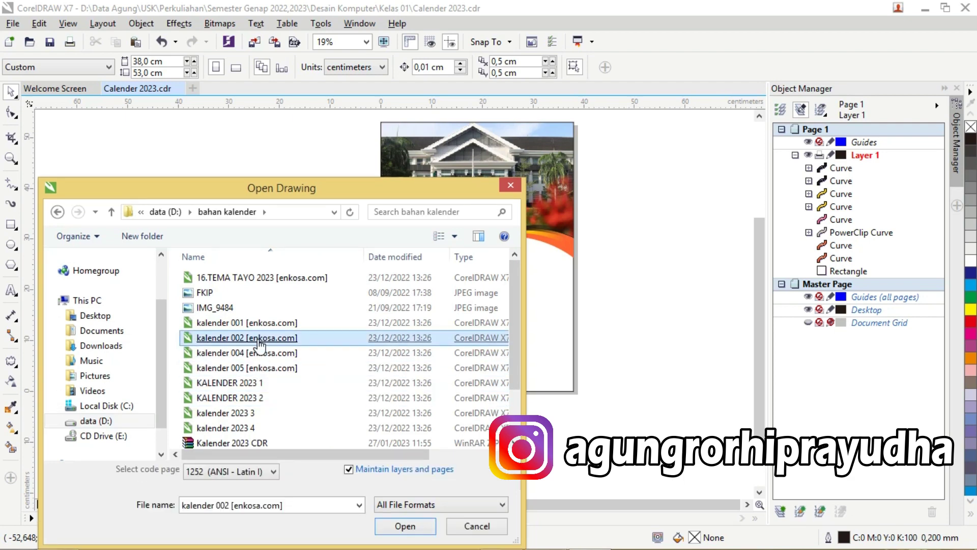
double_click(260, 338)
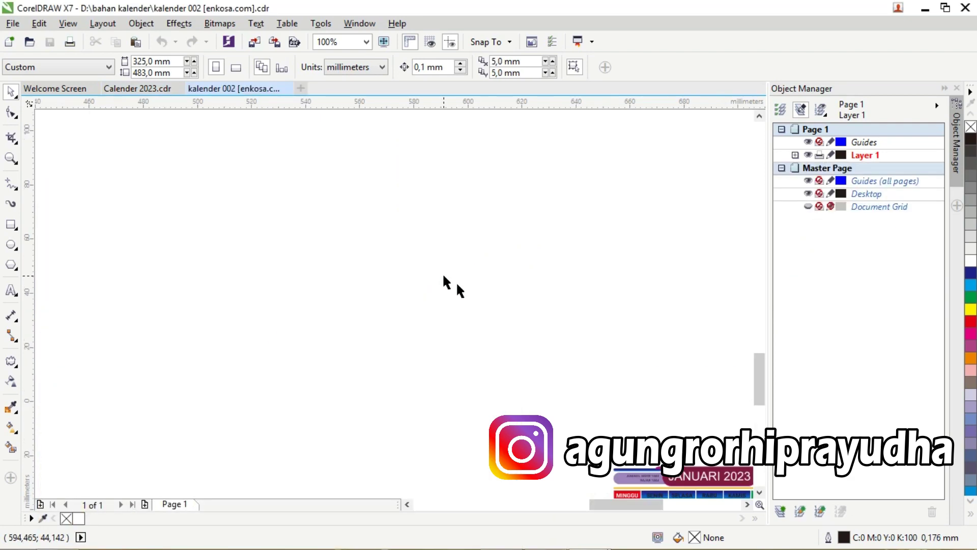
Make the Guides layer printable and copy the group containing all twelve 2023 month tables.
scroll(500, 339, "down", 1)
left_click_drag(586, 504, 642, 504)
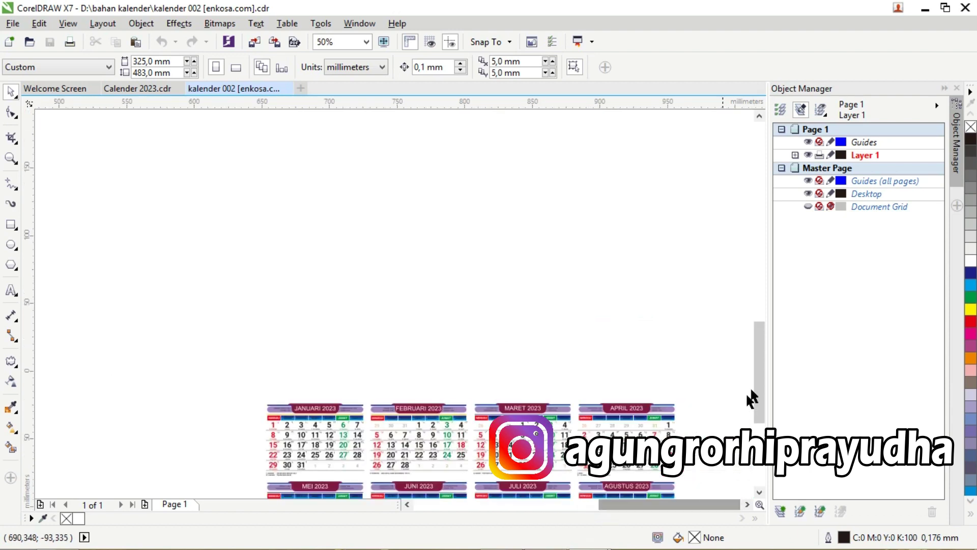
left_click_drag(762, 362, 764, 418)
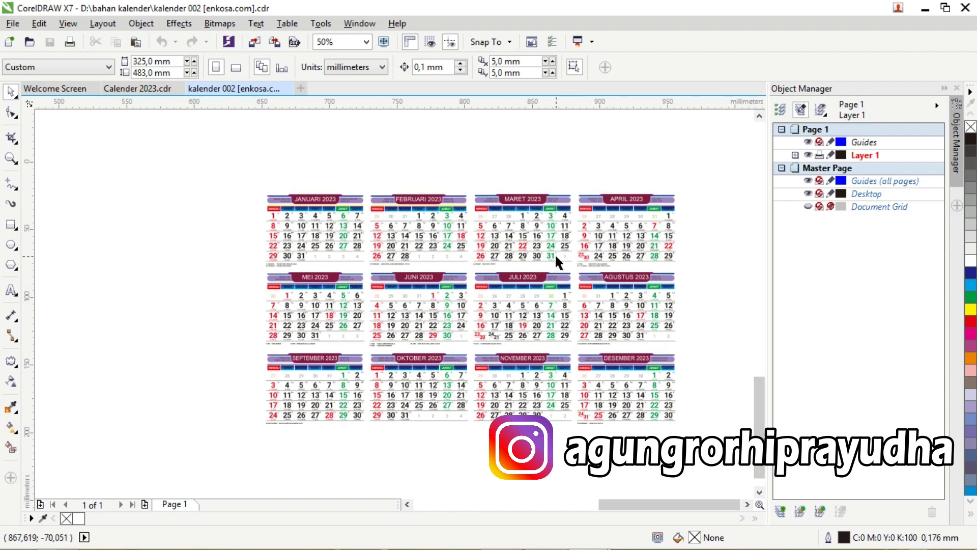
left_click_drag(218, 163, 717, 436)
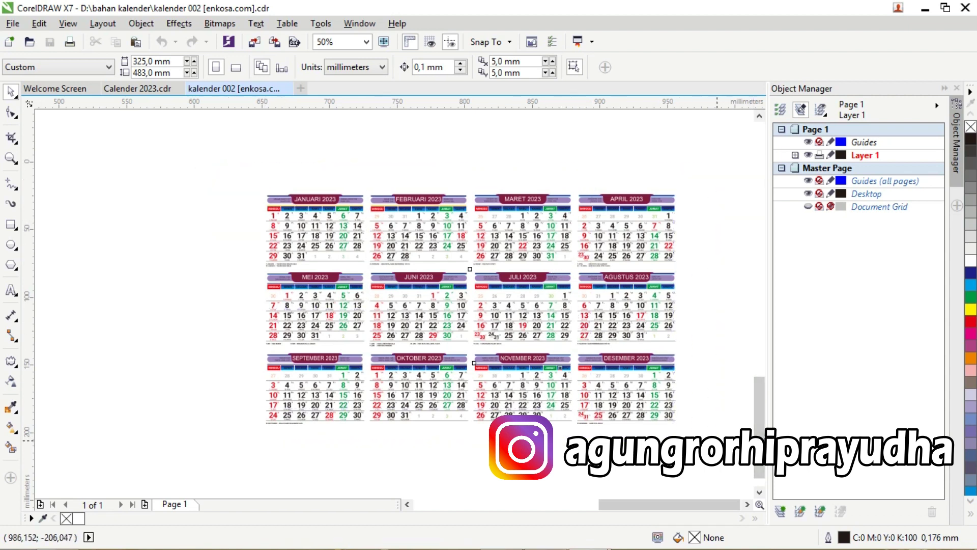
left_click(819, 143)
left_click(214, 244)
left_click(361, 272)
right_click(361, 272)
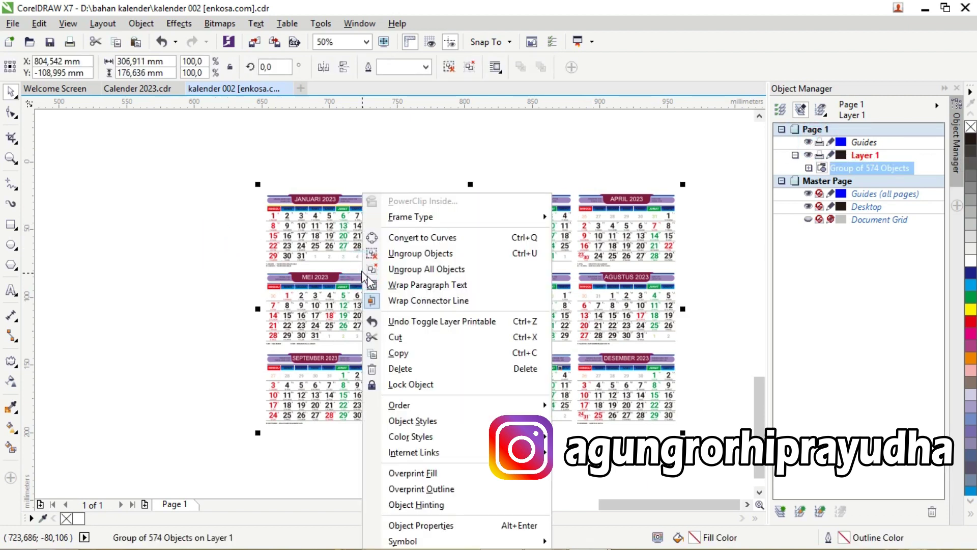
left_click(402, 352)
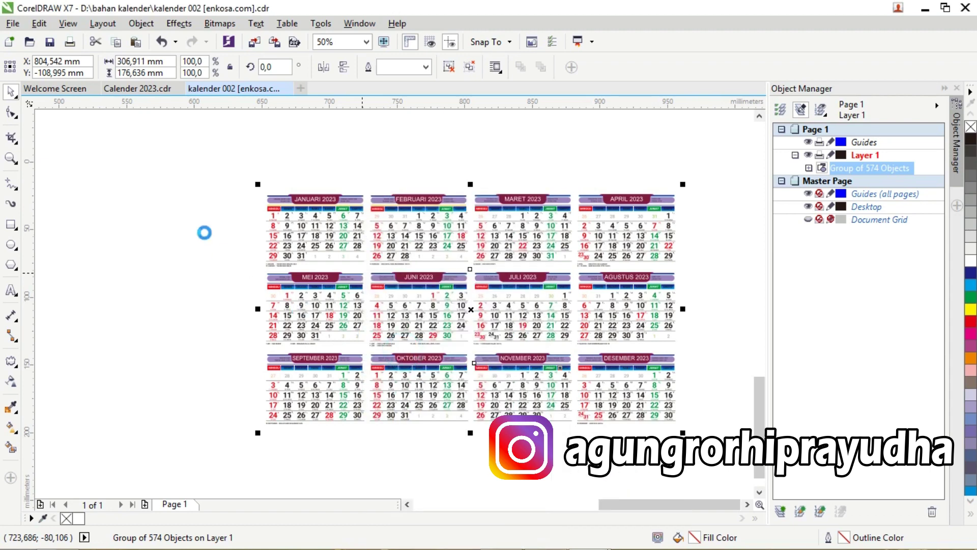
Return to the Calender 2023 drawing and paste the group of month tables.
left_click(144, 87)
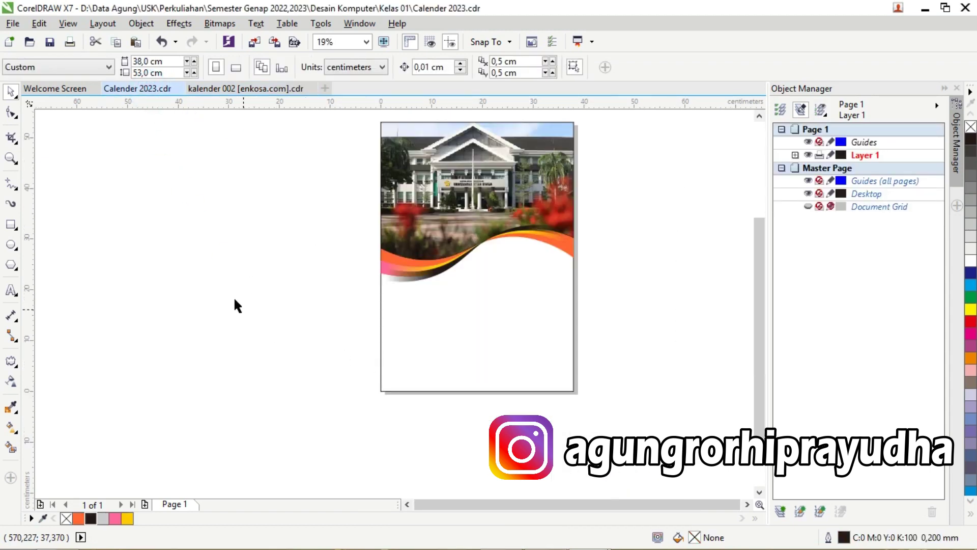
right_click(235, 301)
left_click(273, 392)
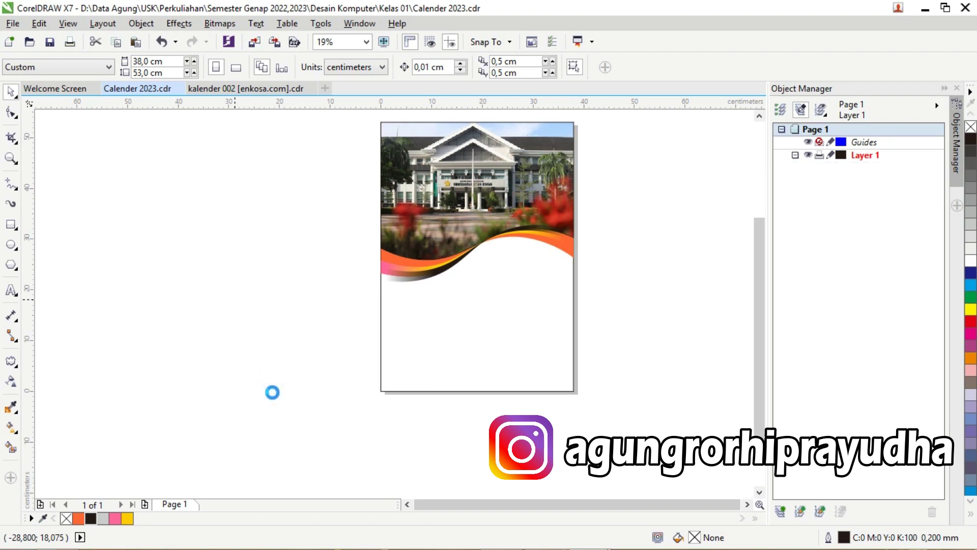
Move the month tables into the white area below the wave and scale them to 113 %, about 34.7 by 20 cm.
scroll(556, 496, "right", 3)
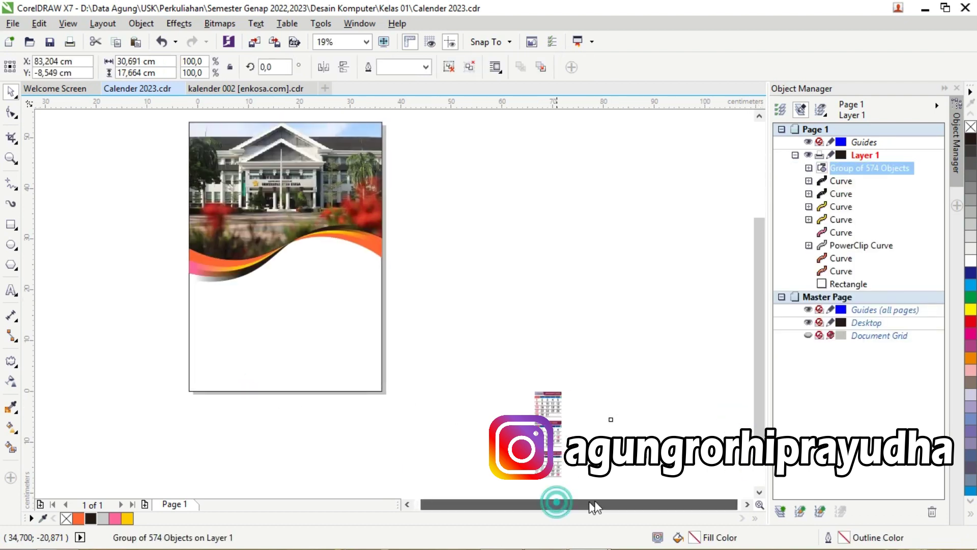
mouse_move(553, 421)
left_mouse_down()
mouse_move(473, 381)
mouse_move(458, 343)
mouse_move(468, 341)
mouse_move(323, 321)
mouse_move(242, 329)
left_mouse_up()
key("Escape")
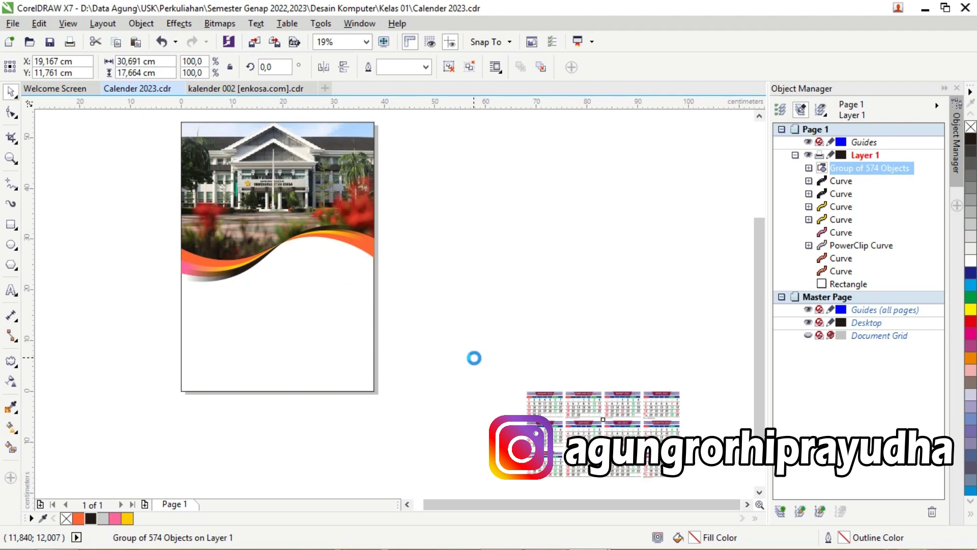
scroll(462, 352, "up", 2)
left_click_drag(626, 508, 493, 504)
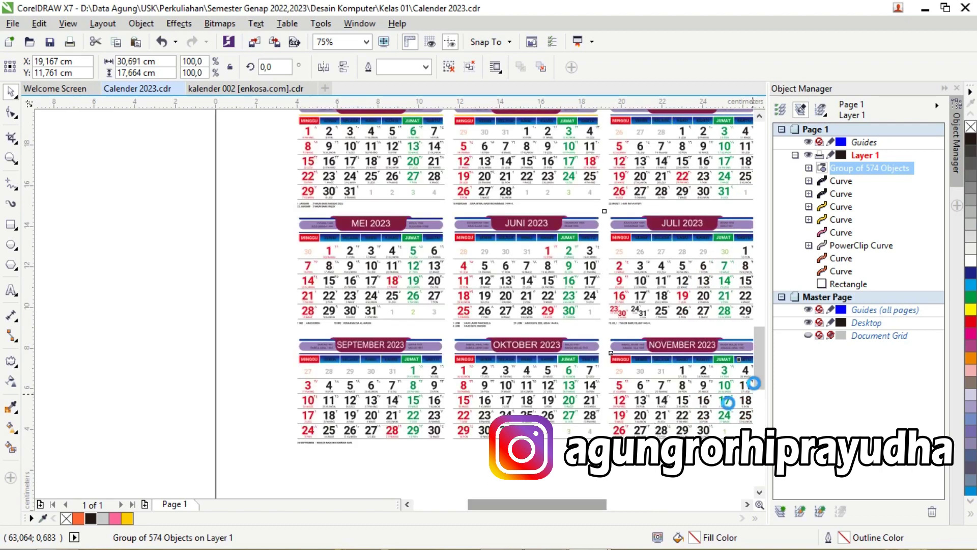
left_click_drag(591, 490, 626, 491)
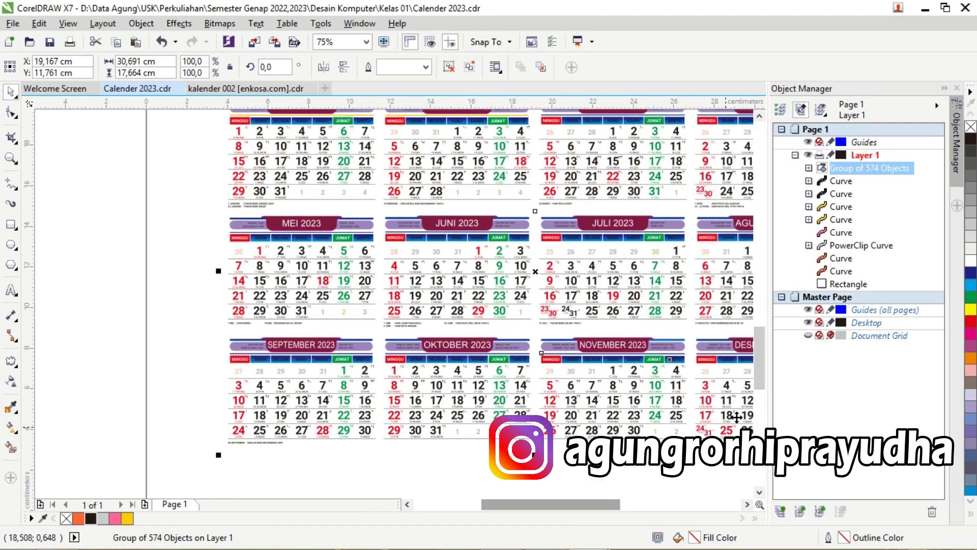
scroll(744, 409, "down", 2)
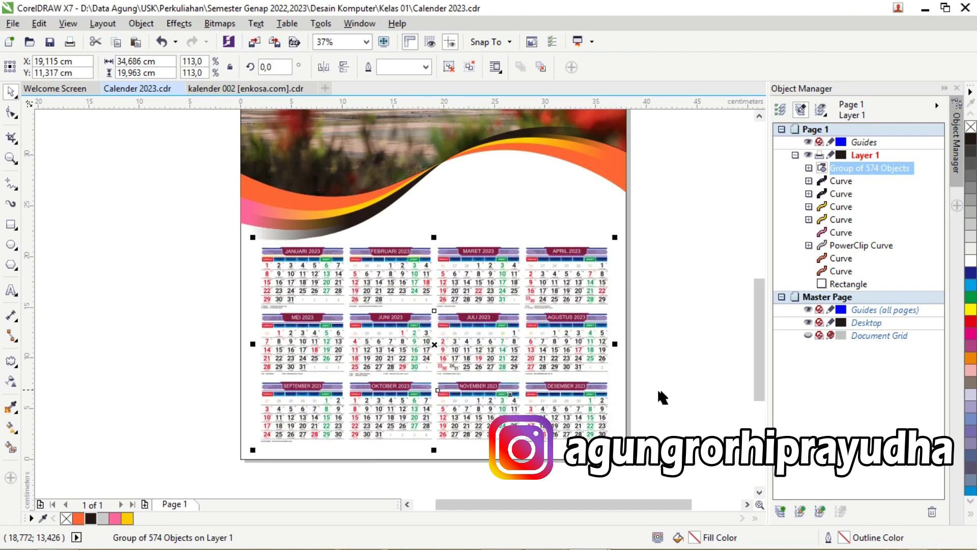
left_click(676, 387)
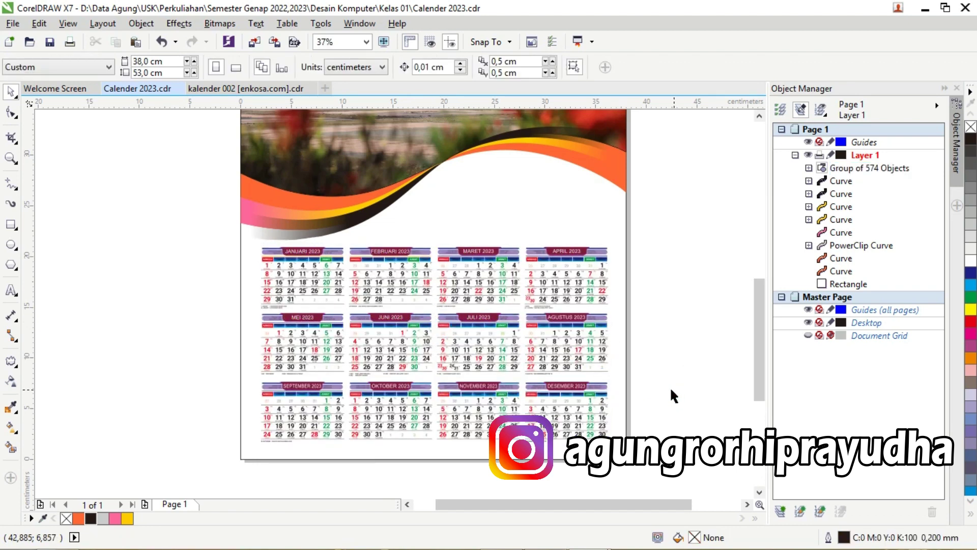
scroll(668, 391, "up", 2)
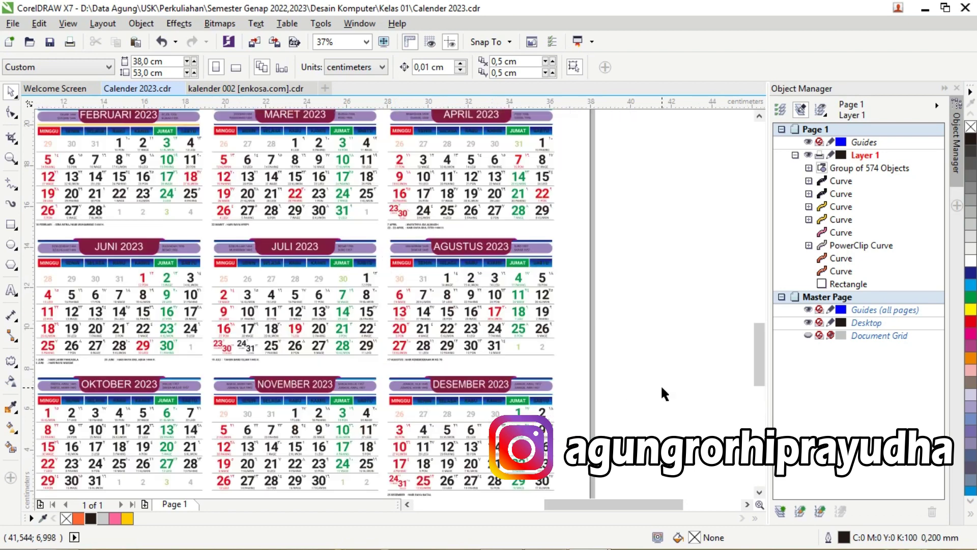
scroll(630, 441, "down", 2)
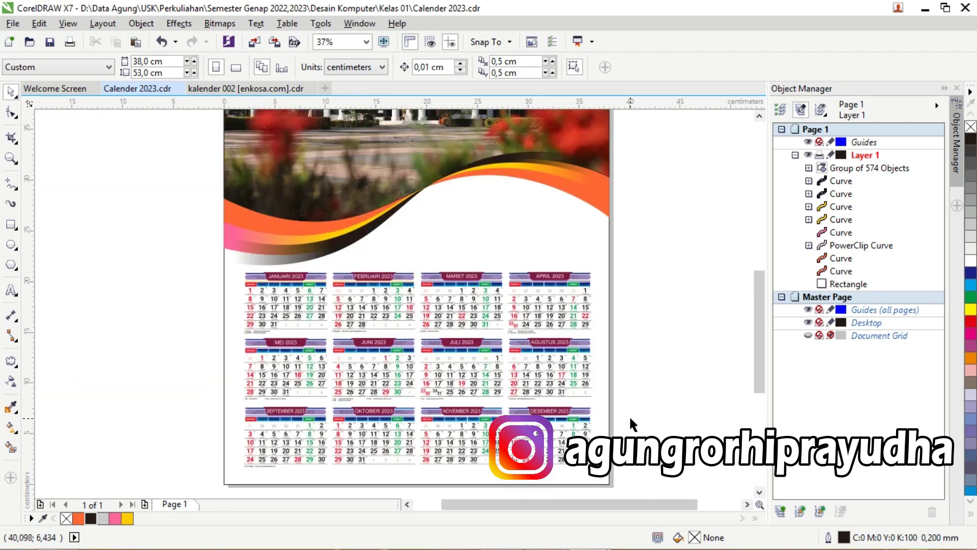
scroll(628, 412, "up", 4)
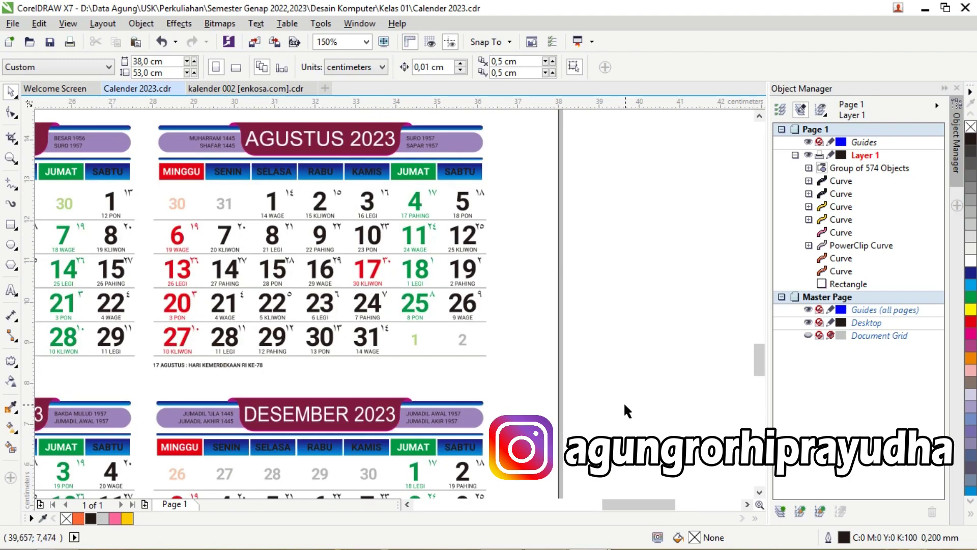
scroll(625, 406, "down", 4)
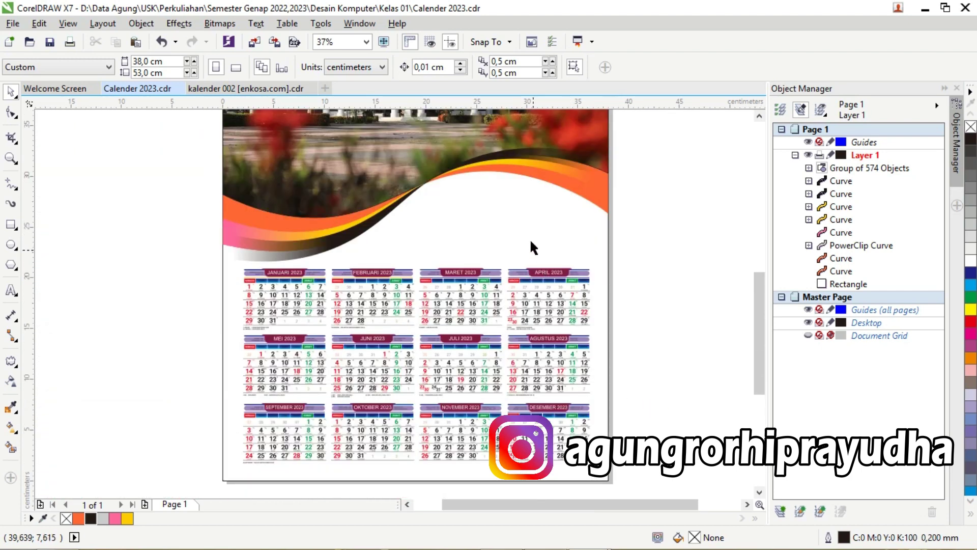
Add the artistic text 2023 in Arial 24 pt in the white space above the month tables, under the wave's crest.
left_click(12, 291)
left_click(474, 206)
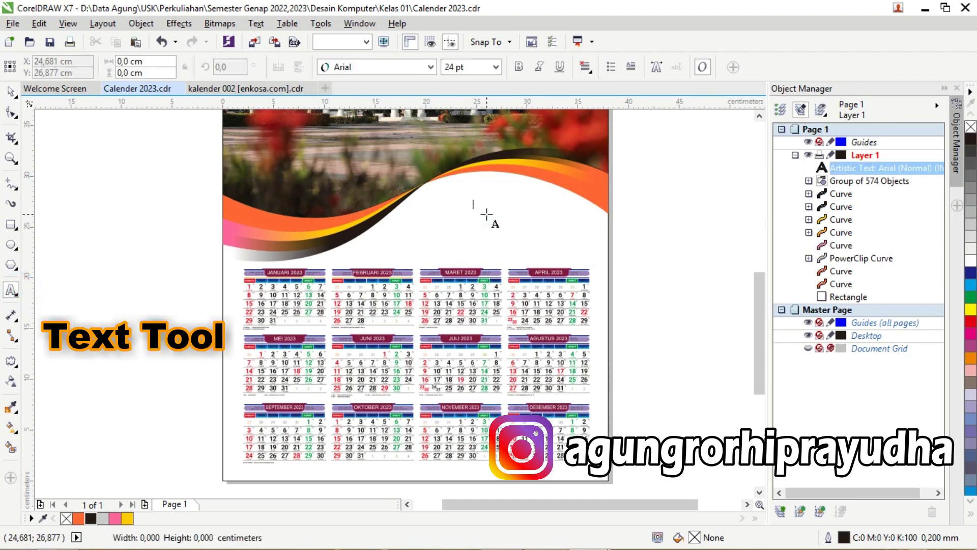
type("2")
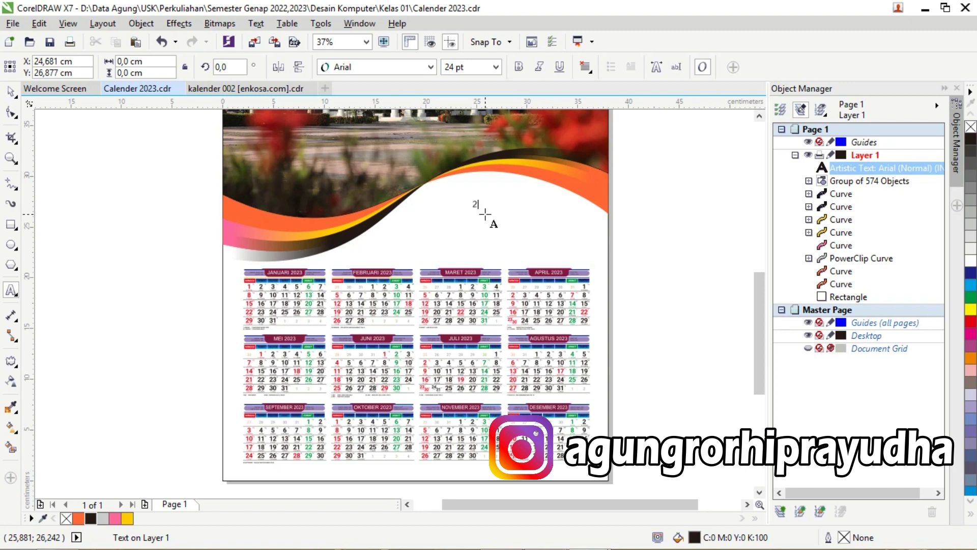
type("023")
key("Escape")
left_click(479, 199)
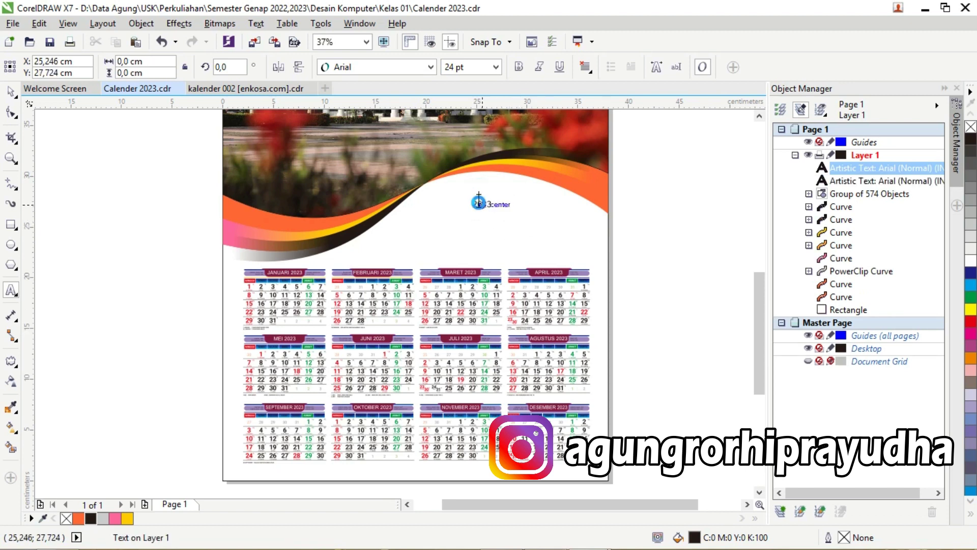
Change the 2023 title text to Arial Rounded MT Bold at 36 pt.
key("Escape")
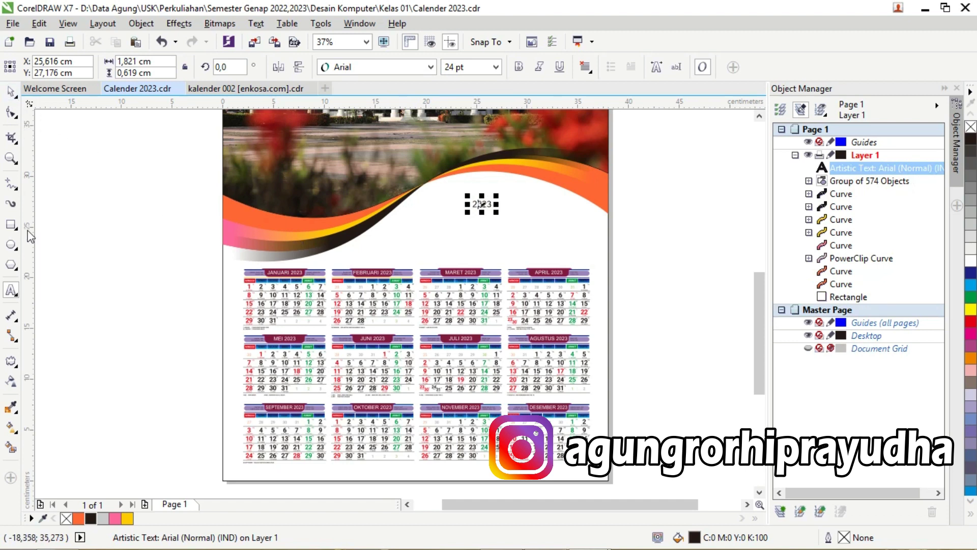
left_click(476, 204)
left_click_drag(475, 205, 502, 209)
left_click(430, 68)
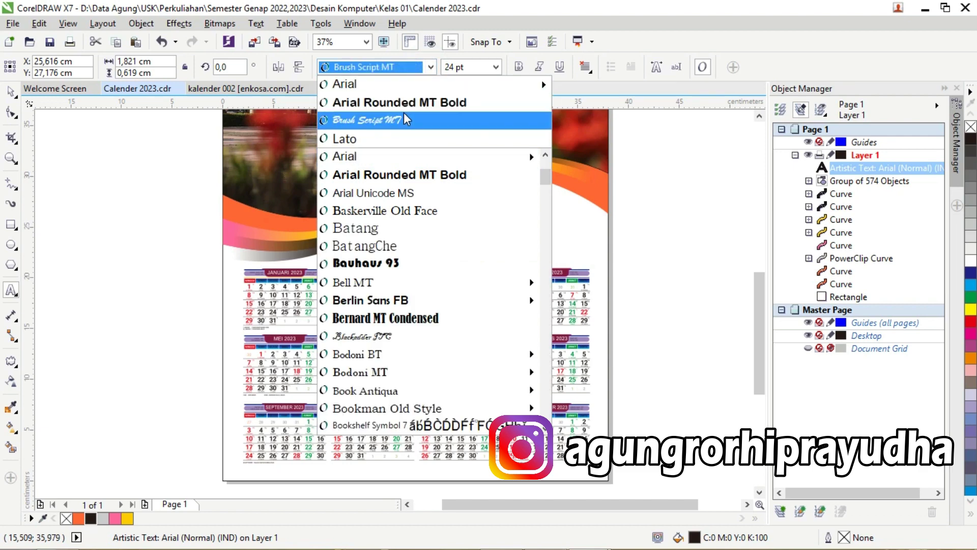
left_click(409, 103)
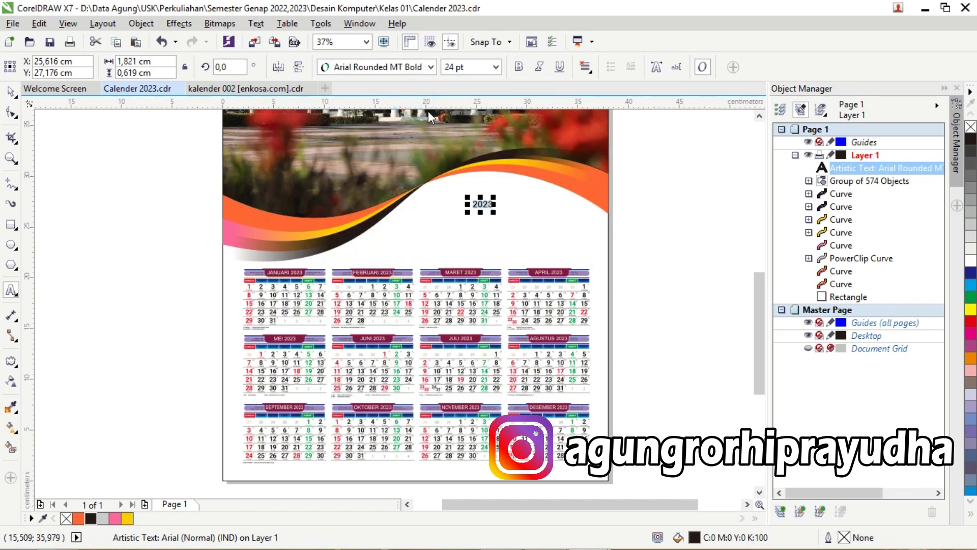
left_click(496, 67)
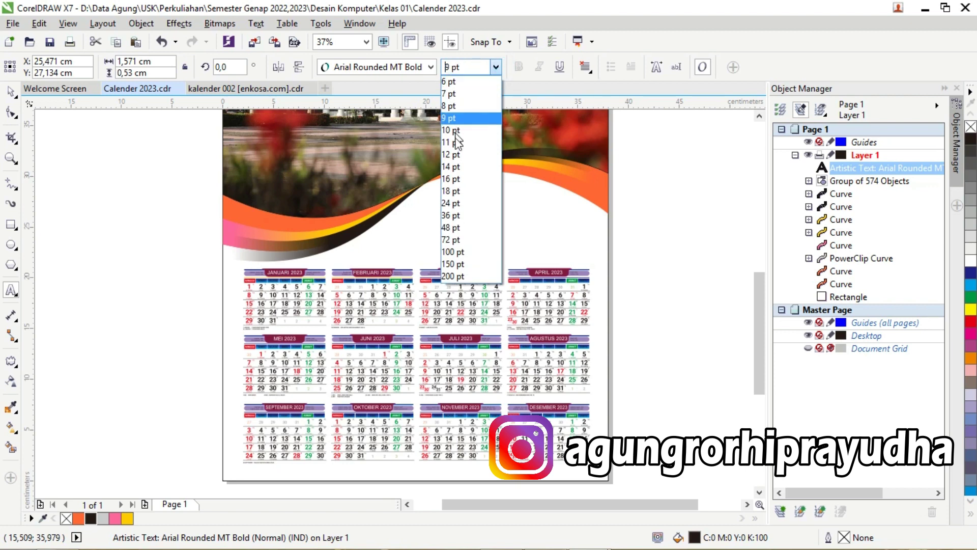
left_click(451, 219)
Move the 2023 title slightly to the right within the white space under the wave's crest.
double_click(488, 203)
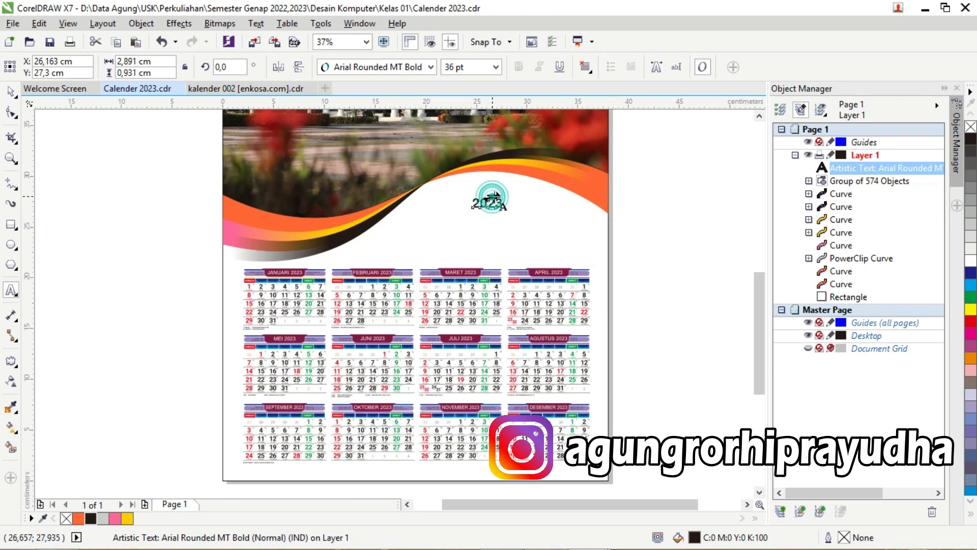
left_click(669, 237)
left_click(10, 92)
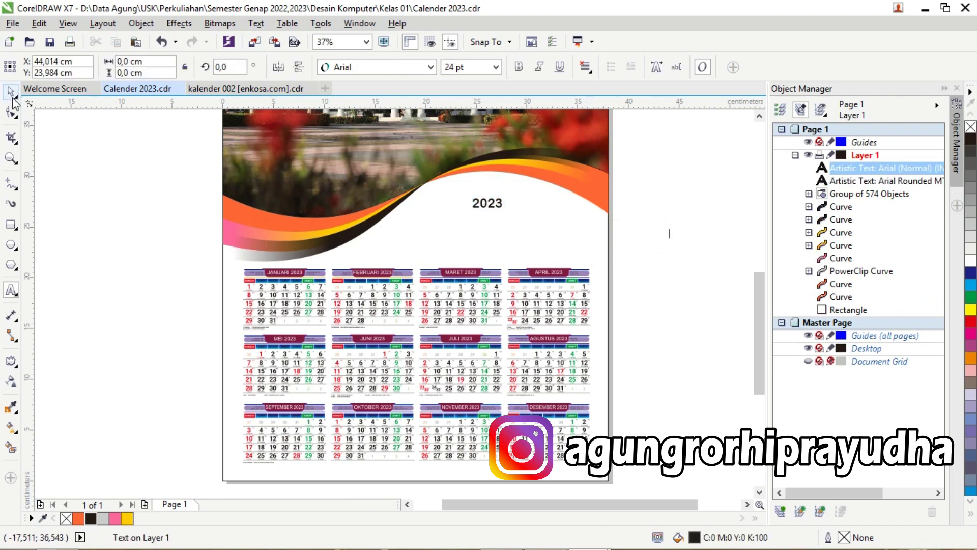
left_click(492, 206)
left_click_drag(483, 203, 496, 203)
left_click(546, 240)
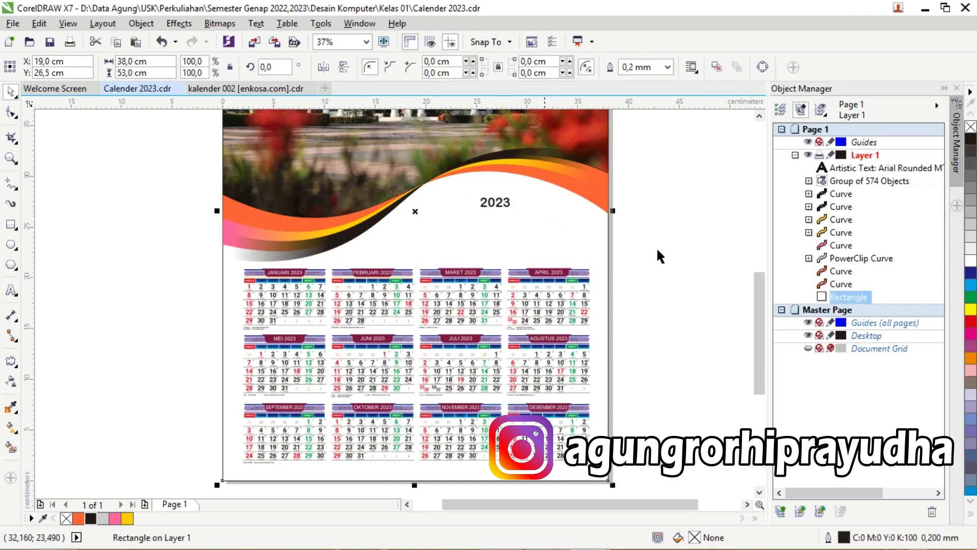
left_click(720, 277)
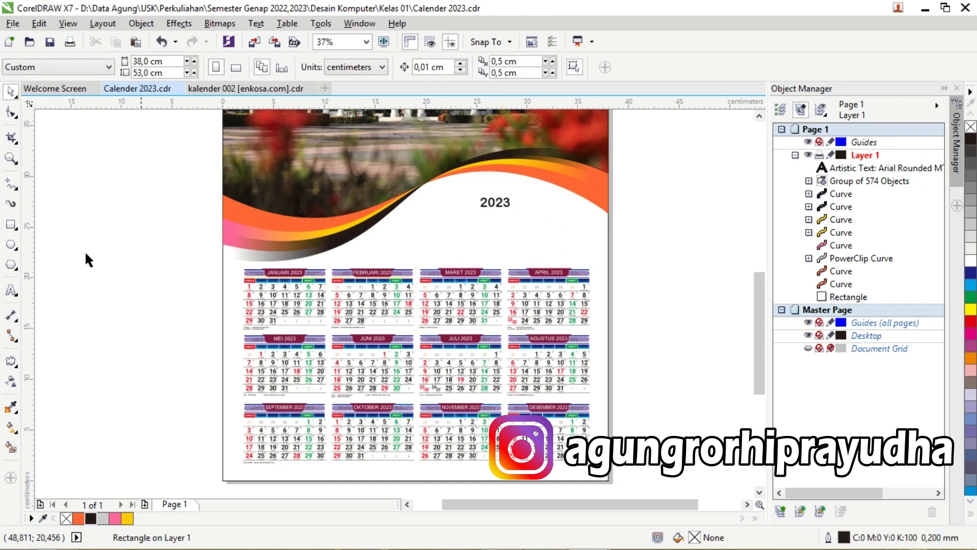
Add the artistic text Universitas Syiah Kuala in Arial 24 pt and place it centred just below the 2023 title.
left_click(11, 290)
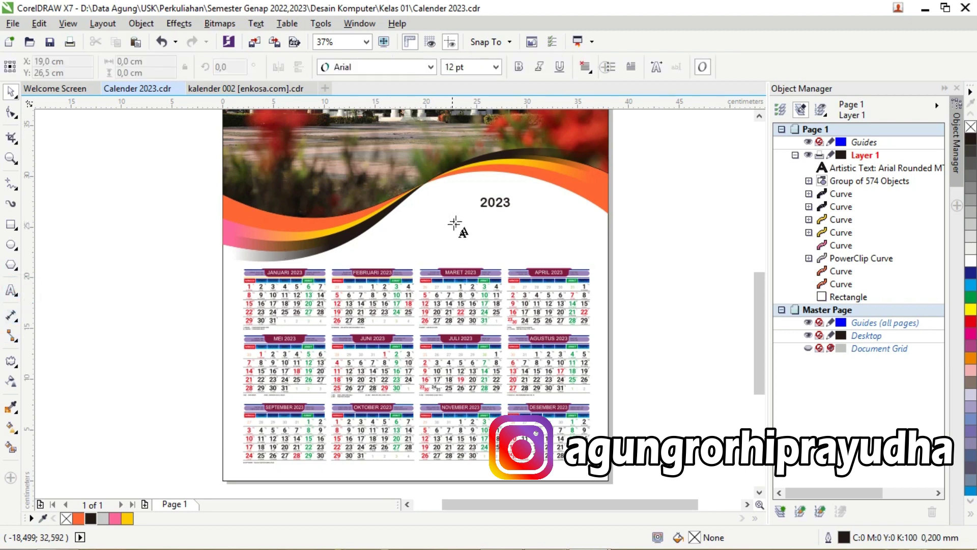
left_click(438, 214)
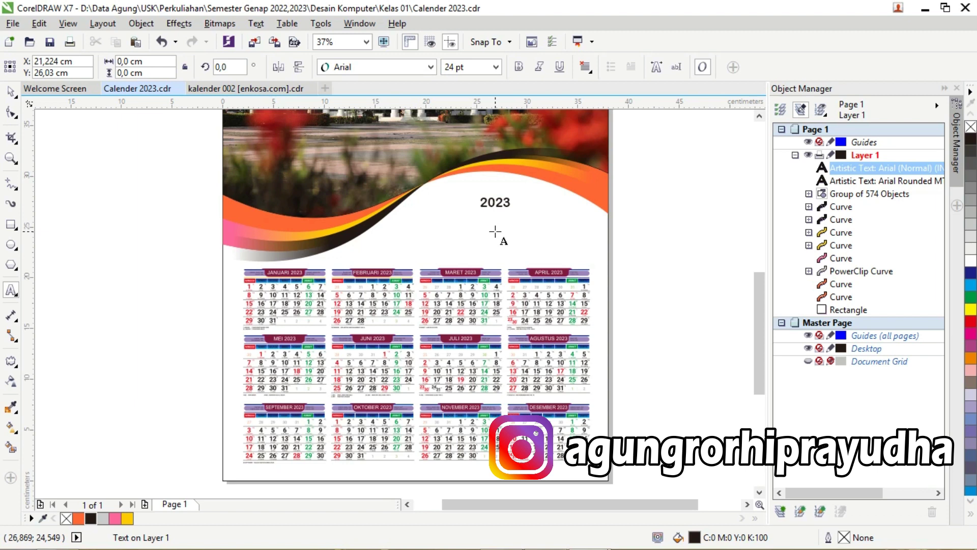
type("niversitas Syiah Kuala")
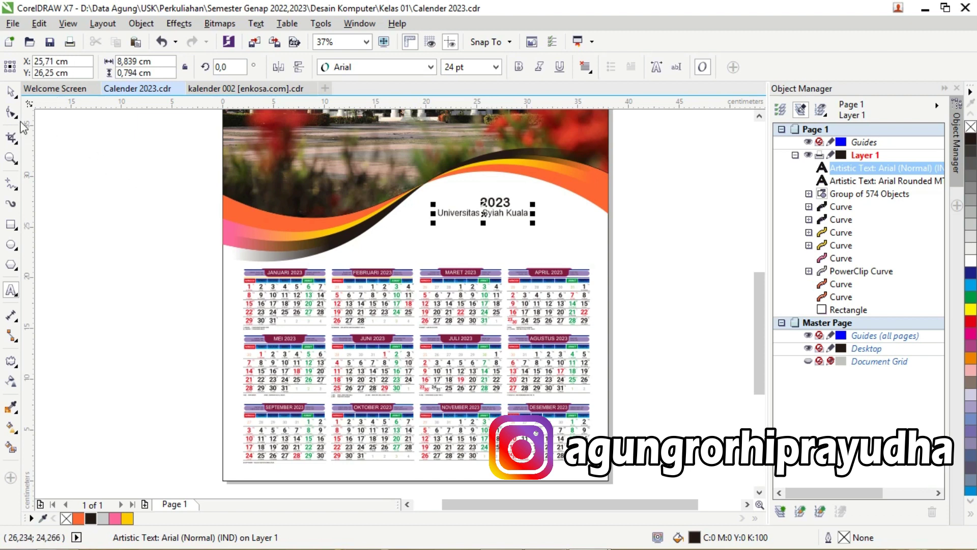
left_click(10, 91)
left_click(452, 214)
left_click_drag(458, 214, 470, 222)
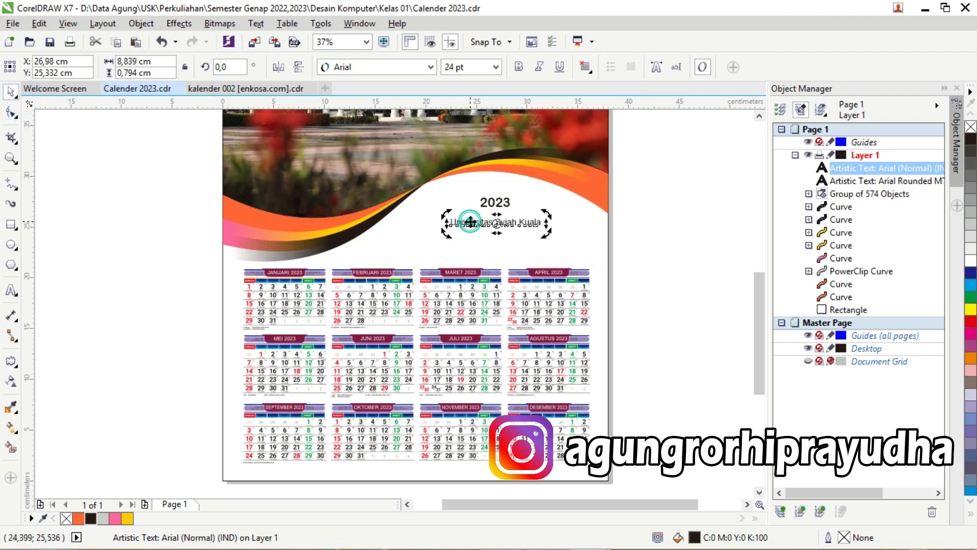
left_click(420, 222)
Format the Universitas Syiah Kuala text as Arial Rounded MT Bold 36 pt and recentre it beneath the 2023 title.
left_click(468, 222)
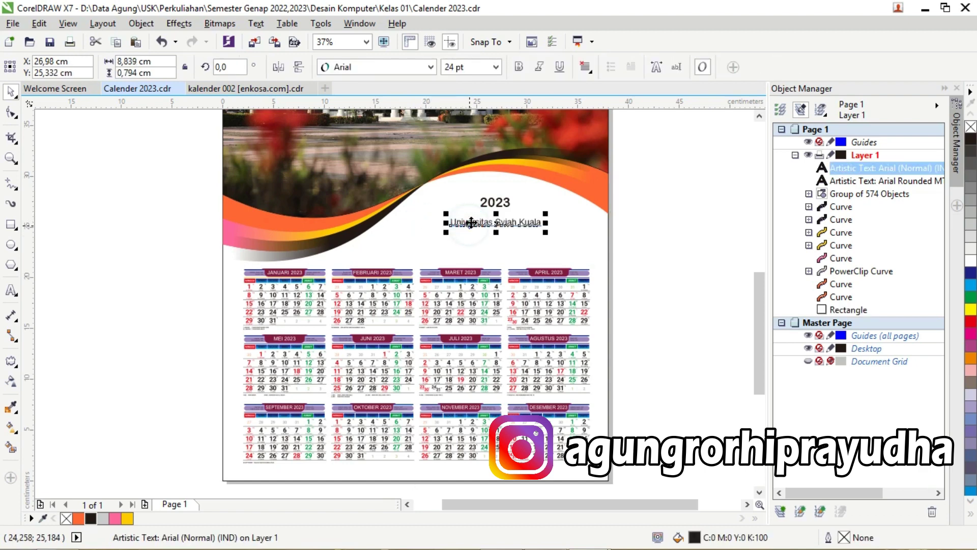
left_click(432, 71)
left_click(415, 101)
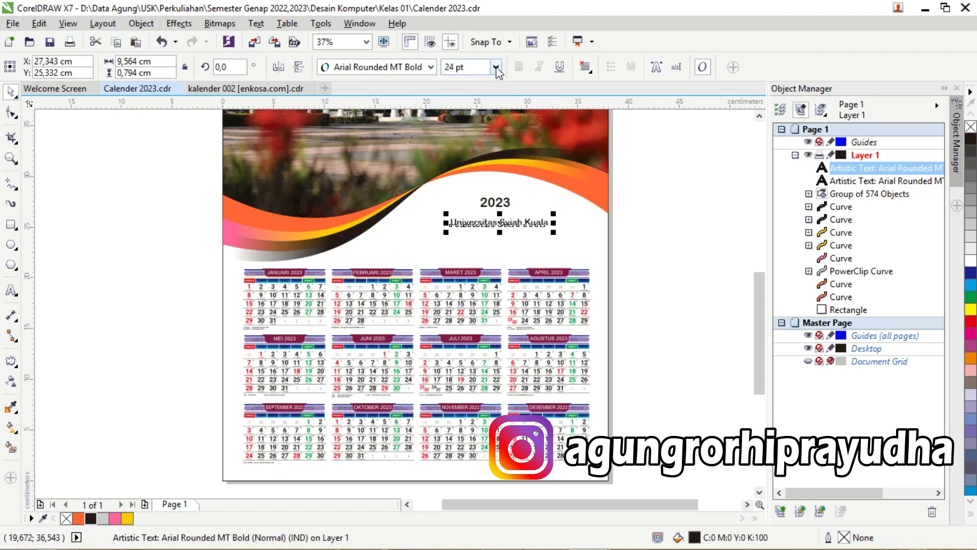
left_click(496, 66)
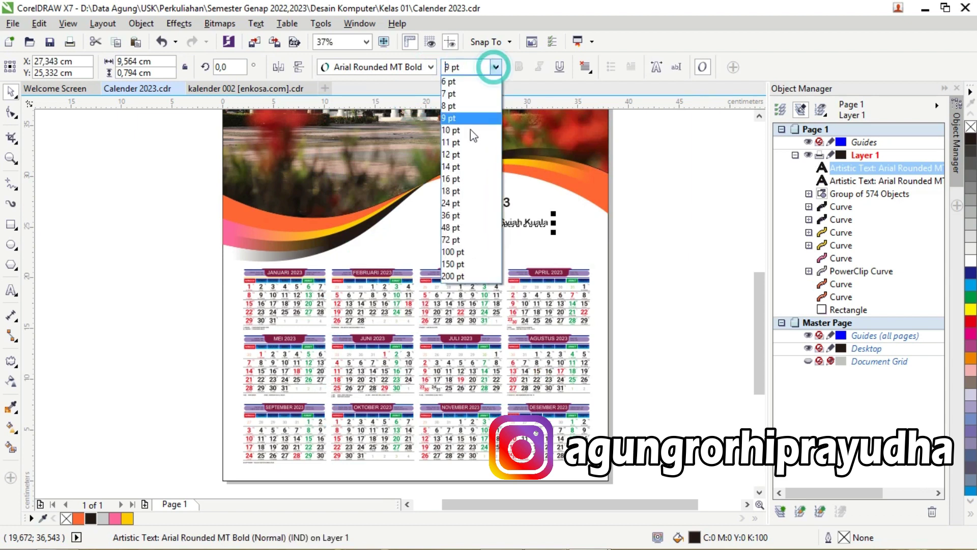
left_click(458, 227)
left_click(496, 67)
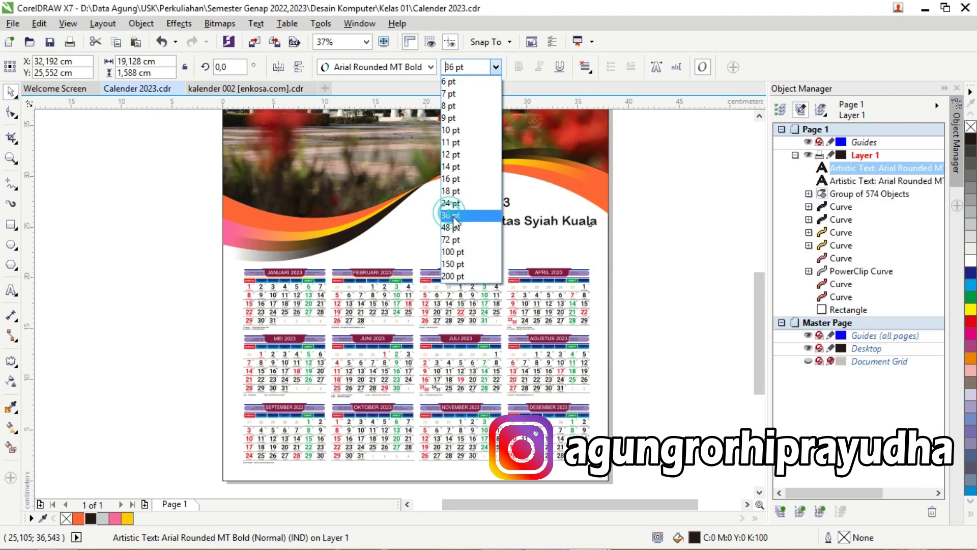
left_click(450, 216)
left_click_drag(551, 226, 523, 227)
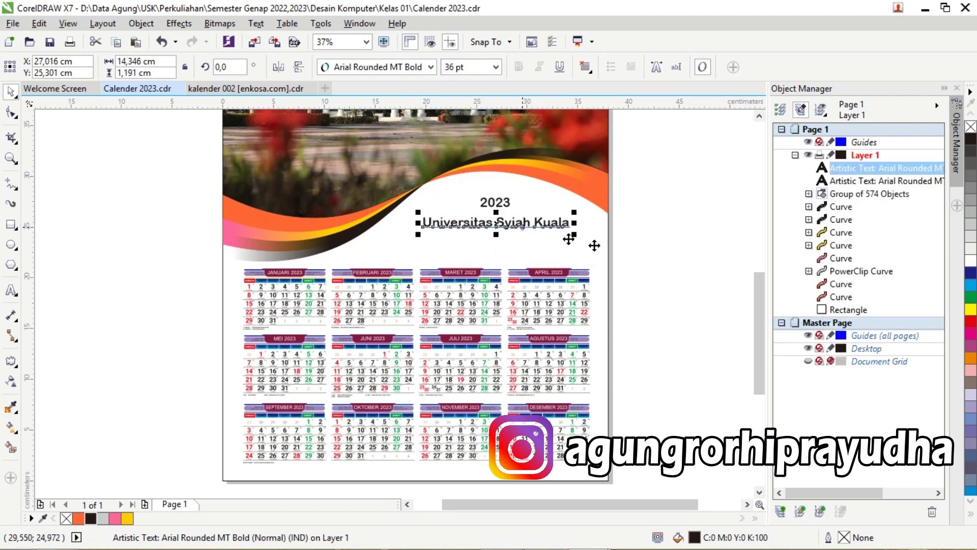
left_click(697, 276)
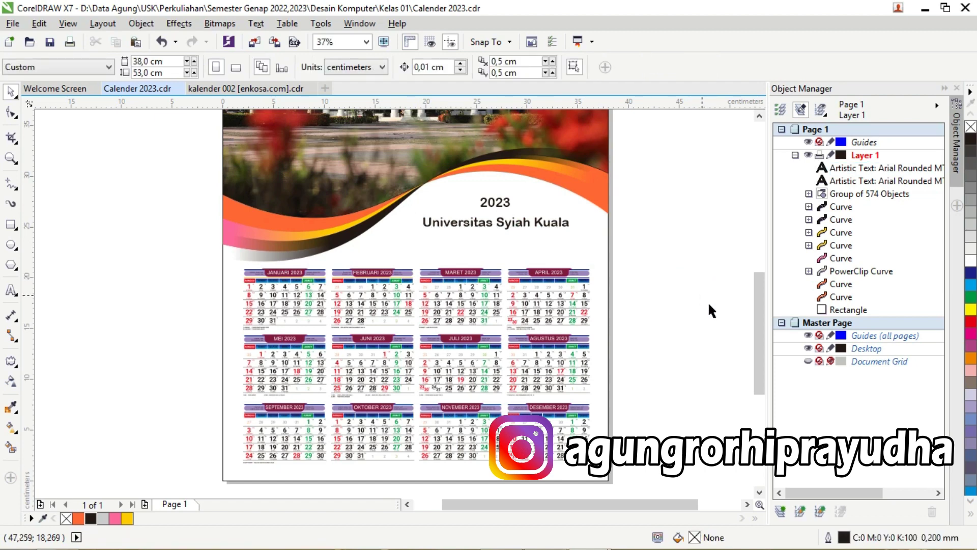
Draw a thin horizontal rectangle about 34.8 by 0.74 cm between the last row of month tables and the page's lower edge.
left_click_drag(761, 306, 766, 362)
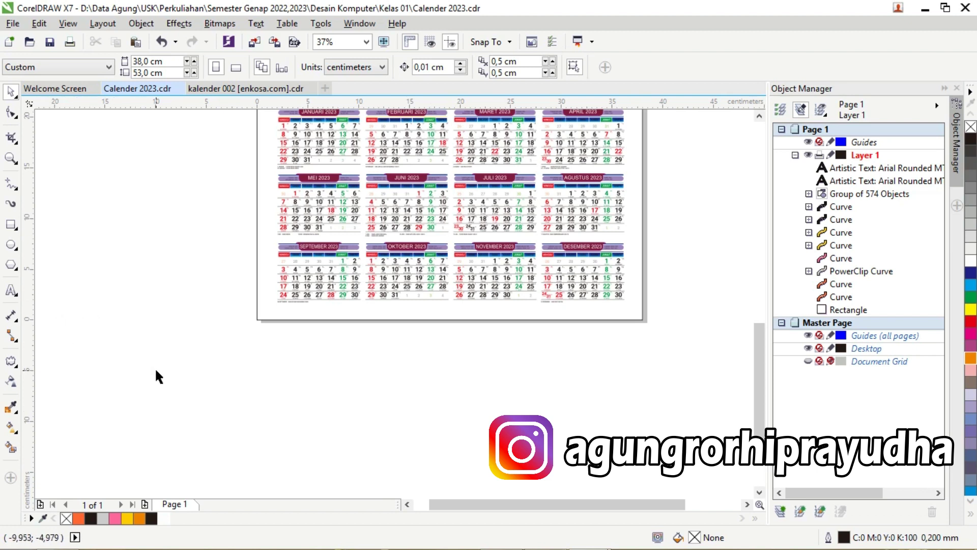
left_click(14, 228)
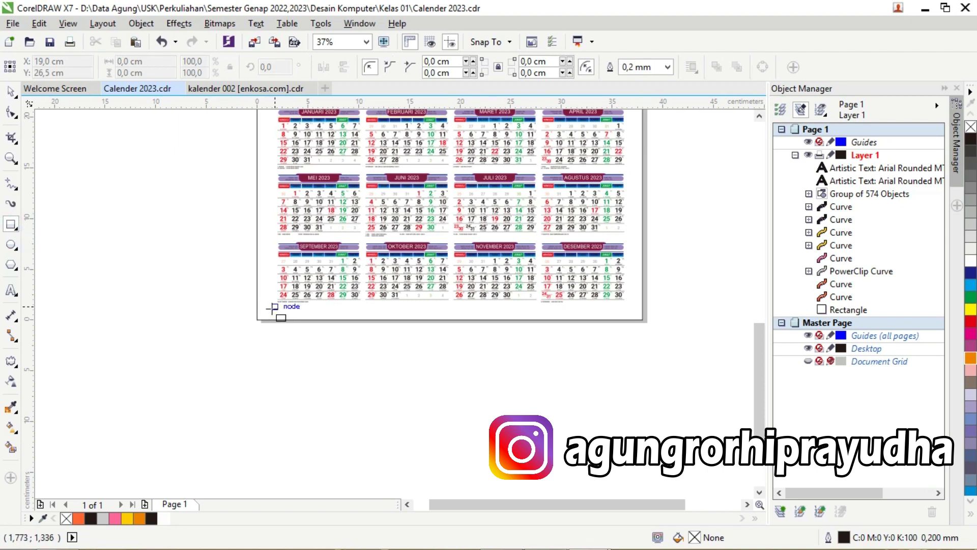
mouse_move(271, 307)
left_mouse_down()
mouse_move(573, 333)
mouse_move(630, 316)
left_mouse_up()
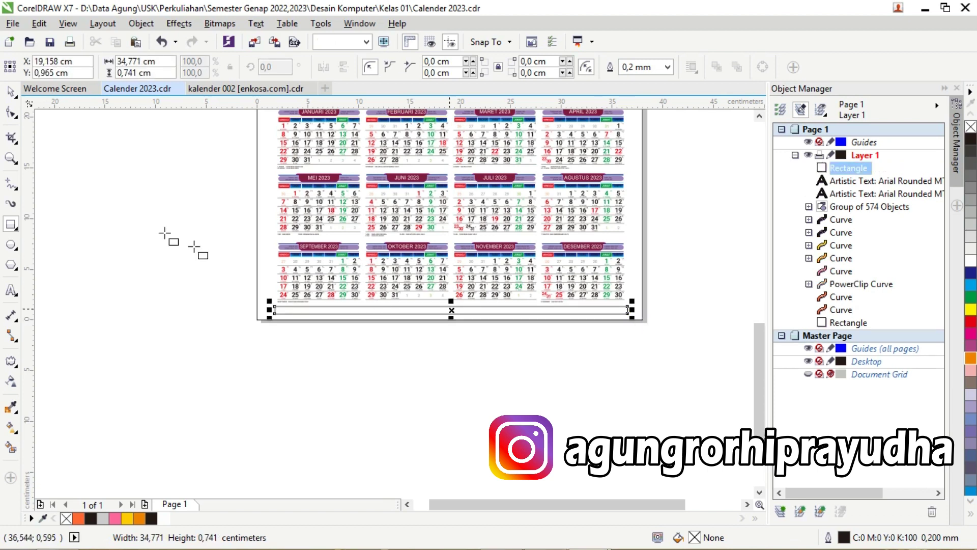
Round all corners of the thin rectangle with the Shape tool to a radius of about 0.37 cm.
left_click(16, 116)
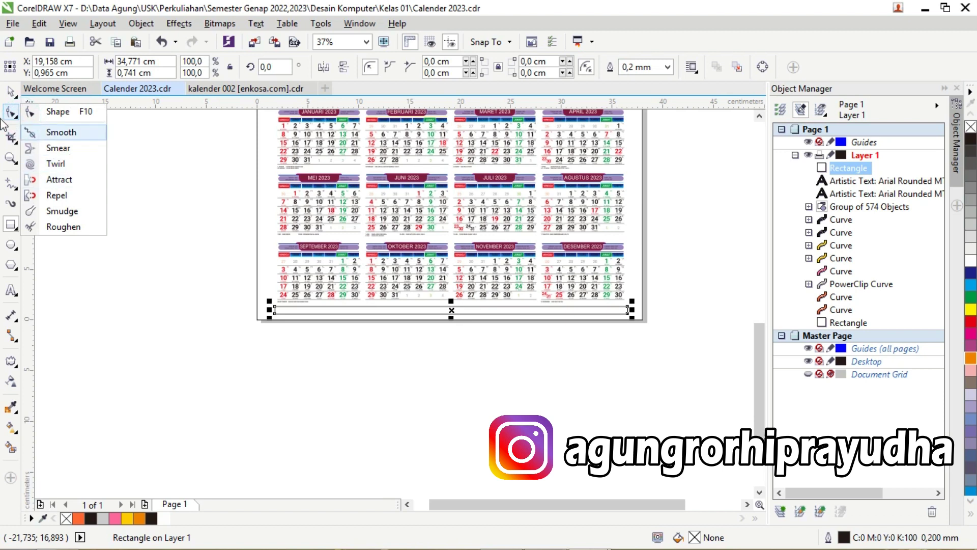
left_click(20, 111)
left_click_drag(275, 308, 281, 312)
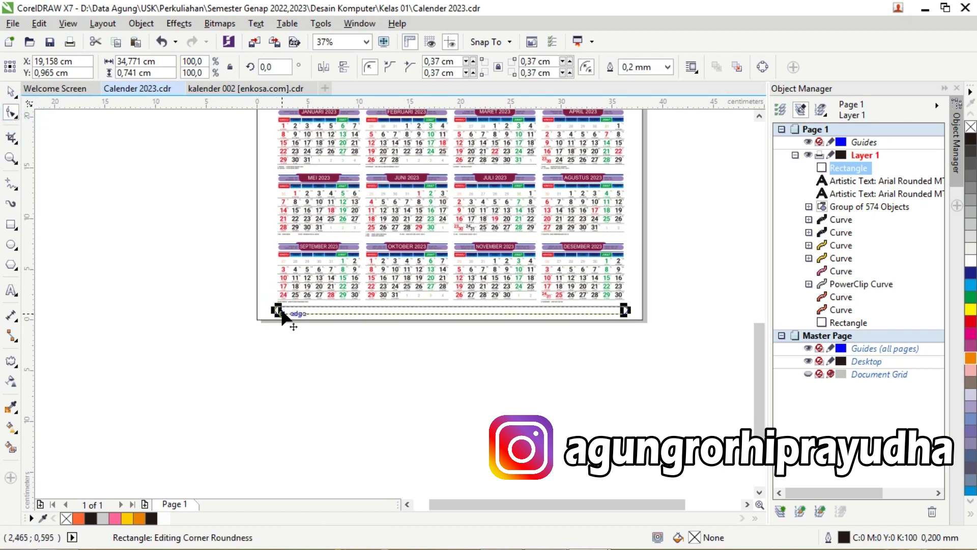
left_click(379, 364)
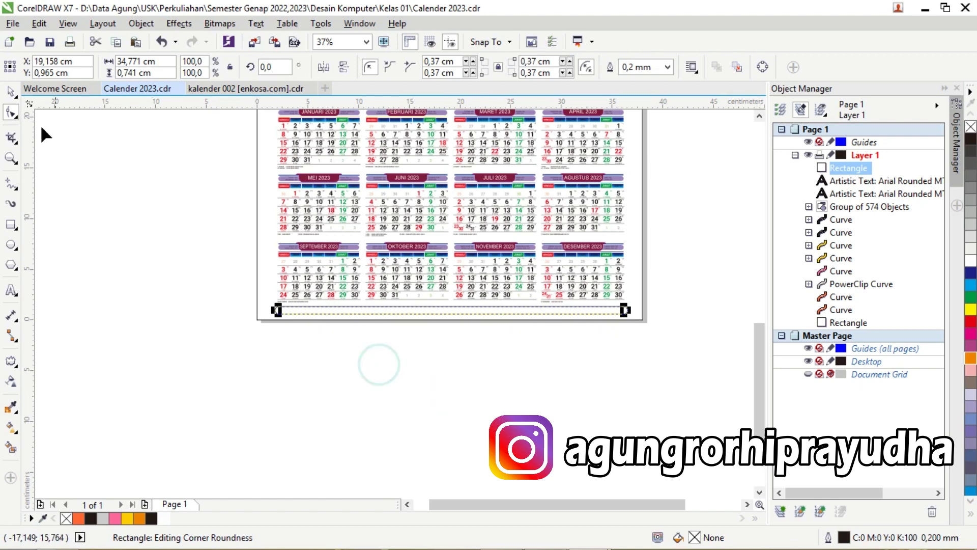
left_click(10, 92)
left_click(343, 412)
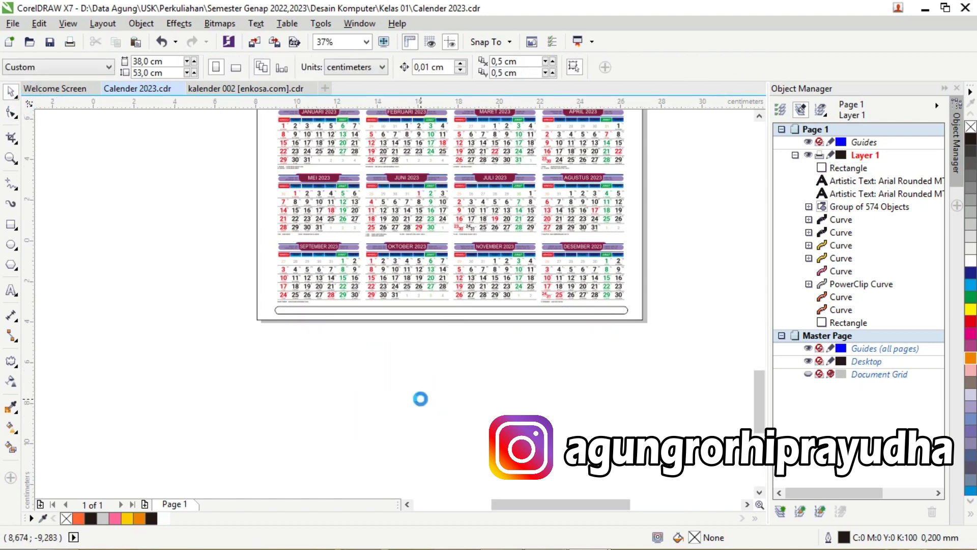
Fill the rounded bar below the month tables with red.
scroll(421, 399, "up", 2)
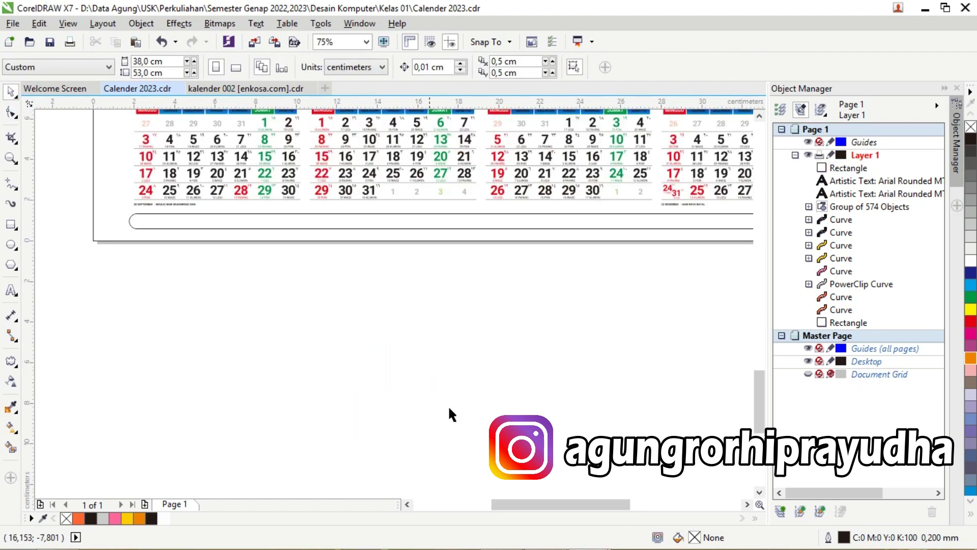
mouse_move(530, 504)
left_mouse_down()
mouse_move(509, 505)
mouse_move(542, 505)
left_mouse_up()
left_click(10, 225)
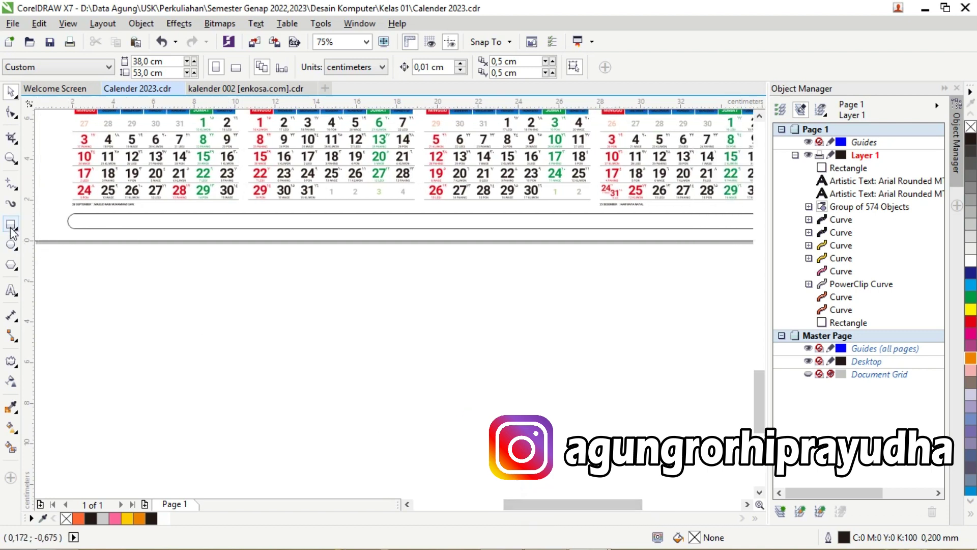
left_click(82, 228)
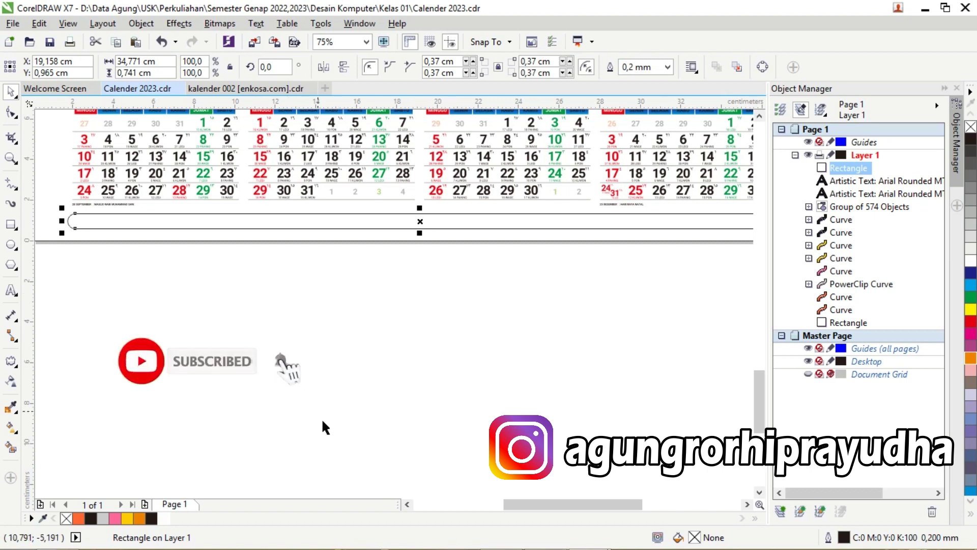
left_click(971, 260)
left_click(334, 225)
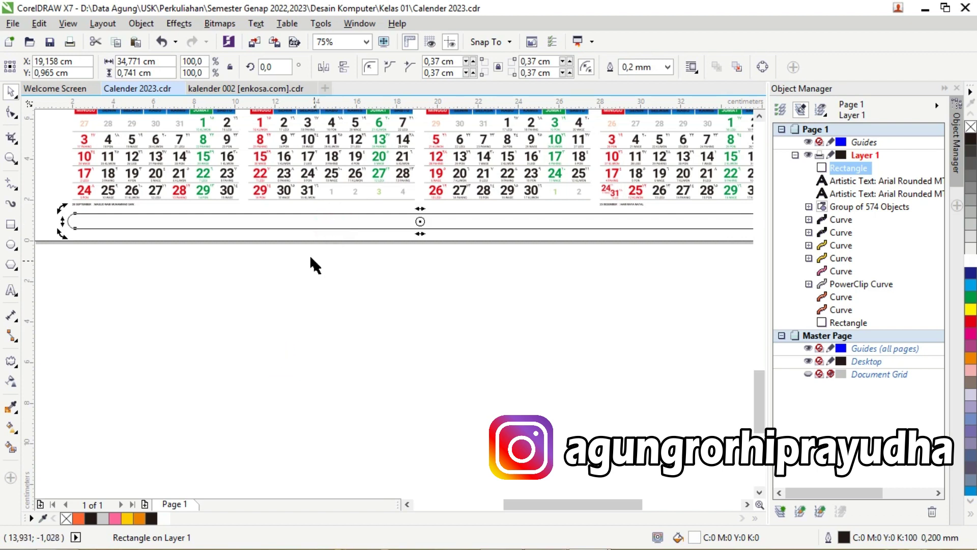
left_click(970, 322)
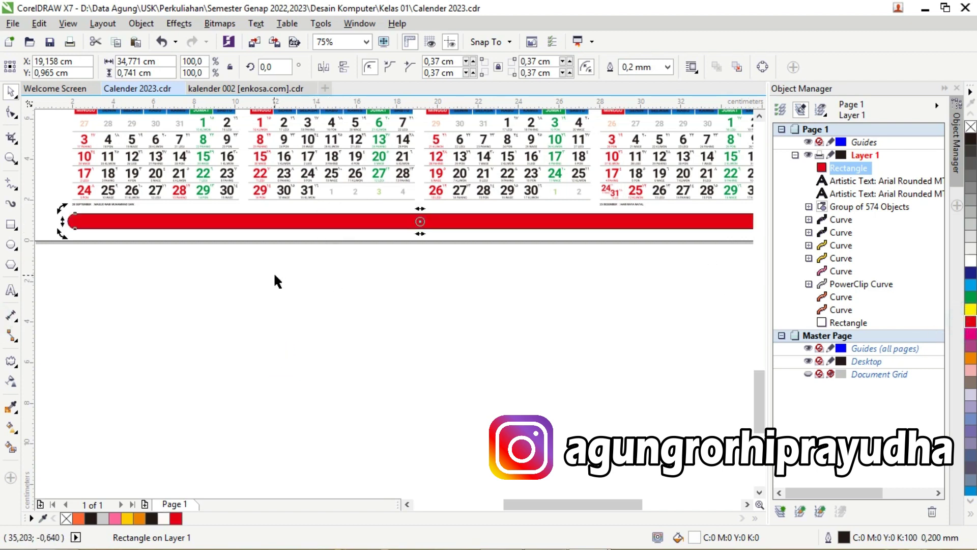
left_click(229, 283)
Draw a full-width rectangle about 38 by 0.98 cm along the page's lower edge, overlapping the red bar, and fill it black.
scroll(344, 337, "down", 2)
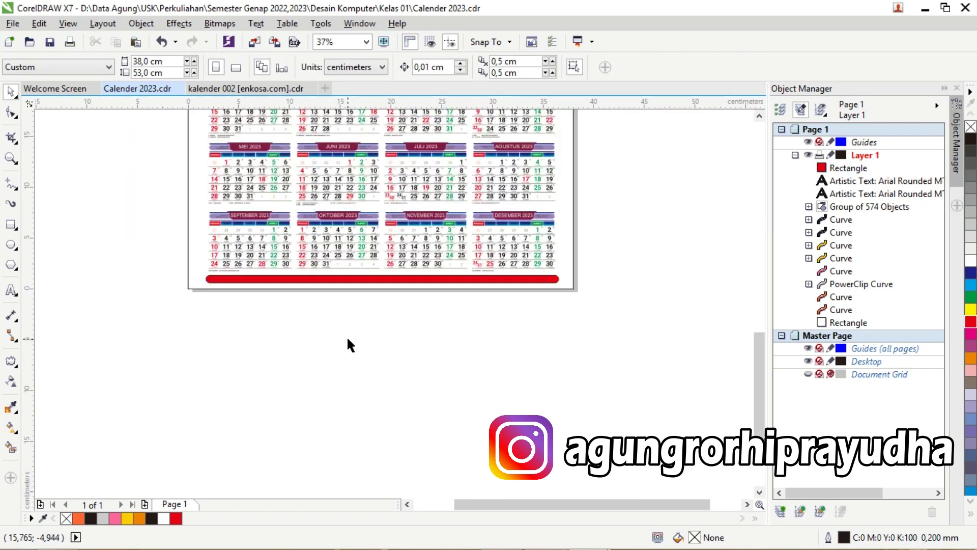
left_click(11, 224)
mouse_move(188, 279)
left_mouse_down()
mouse_move(408, 313)
mouse_move(600, 292)
mouse_move(576, 279)
mouse_move(575, 288)
left_mouse_up()
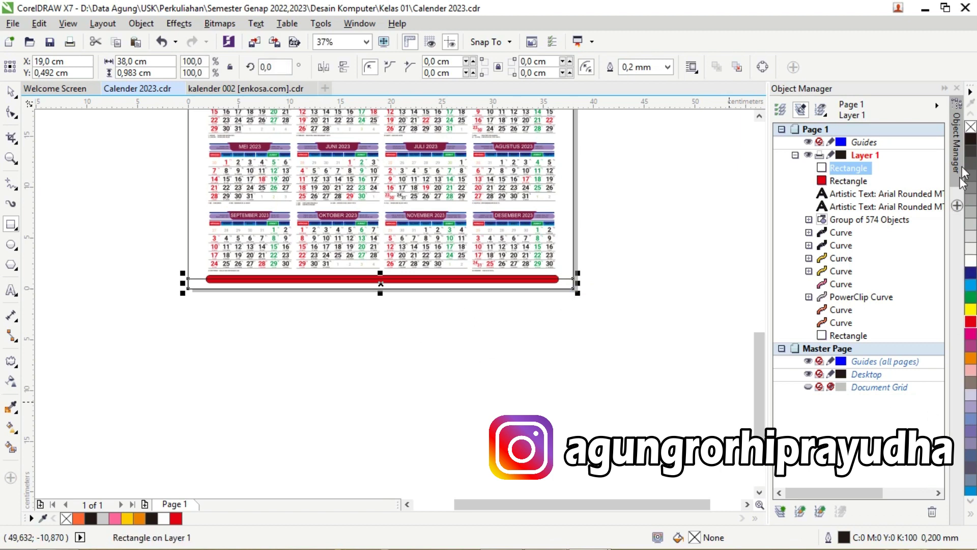
left_click(971, 139)
left_click(306, 373)
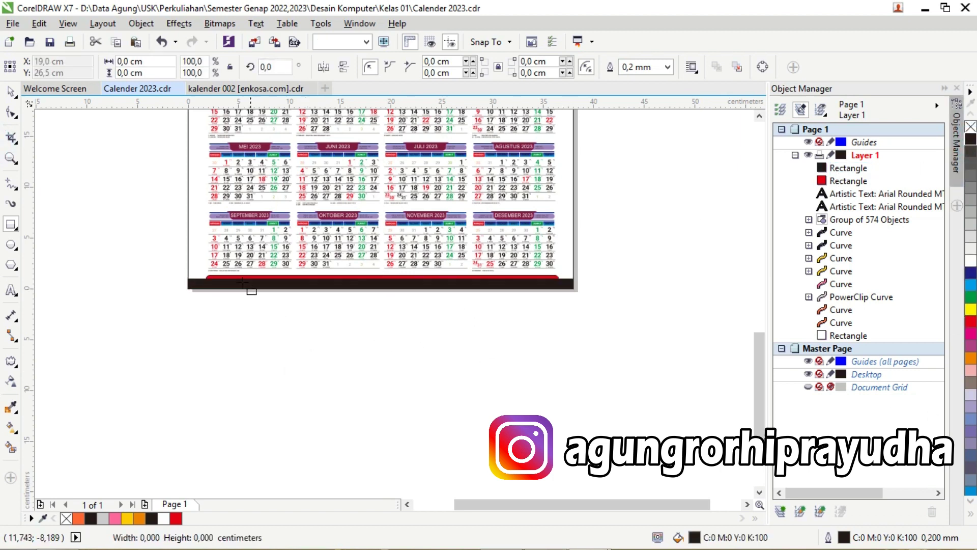
scroll(153, 246, "up", 2)
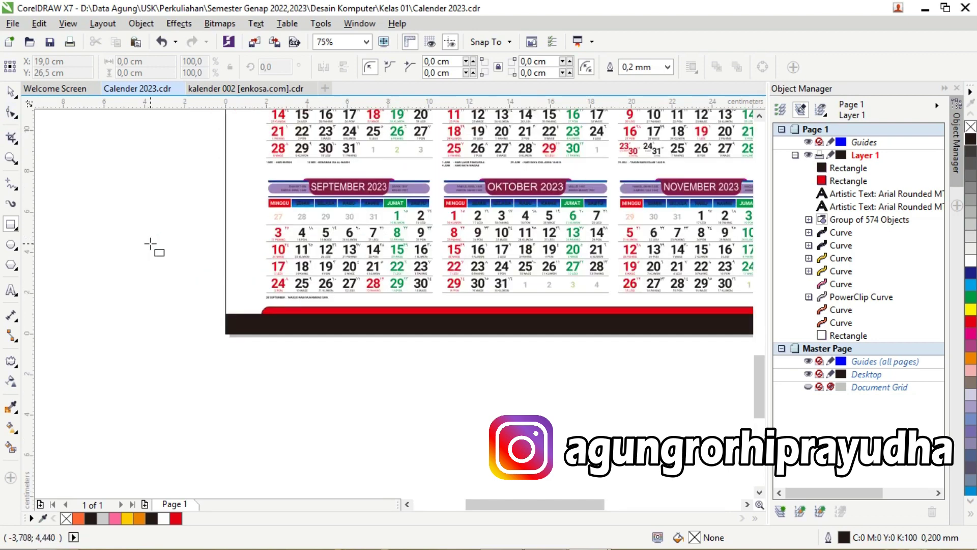
left_click(15, 94)
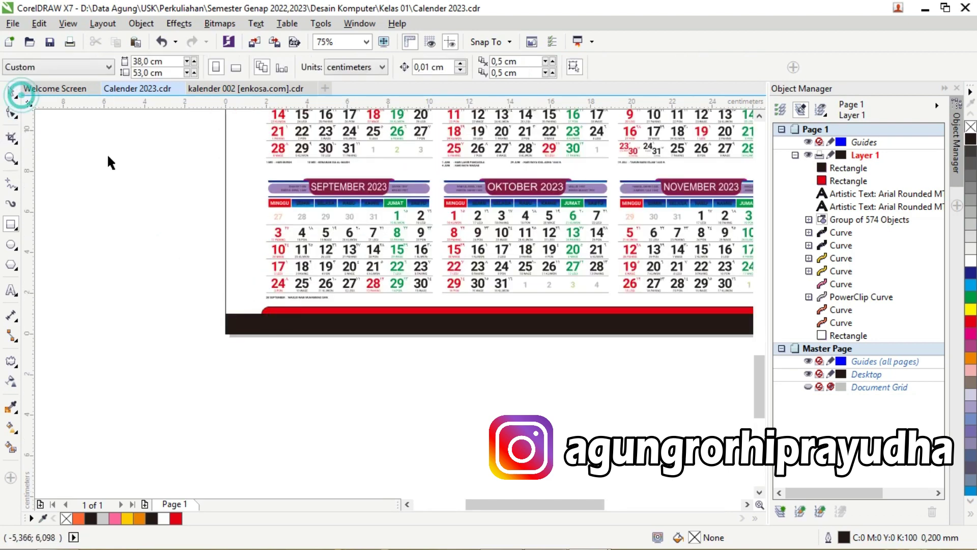
Bring the rounded red bar in front of the black footer rectangle.
left_click(264, 308)
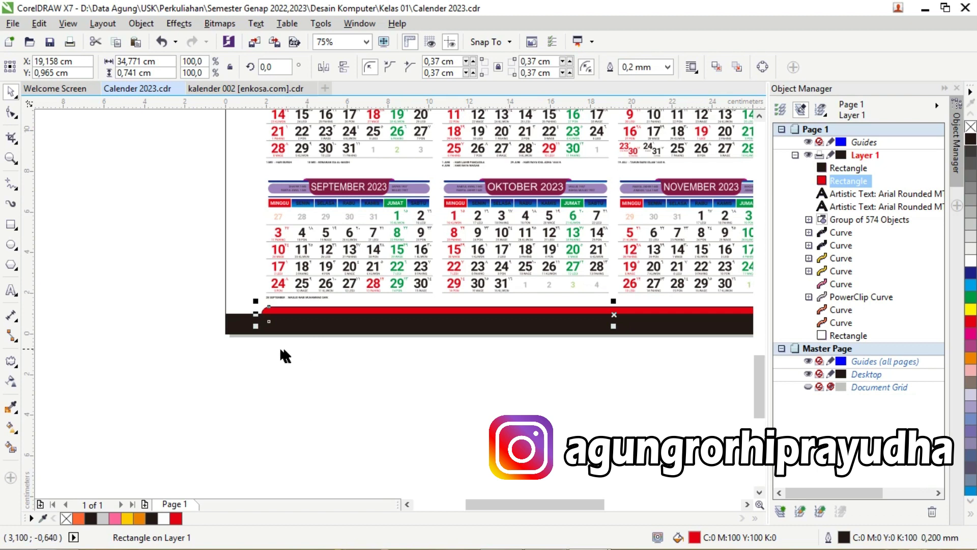
left_click(245, 327, "shift")
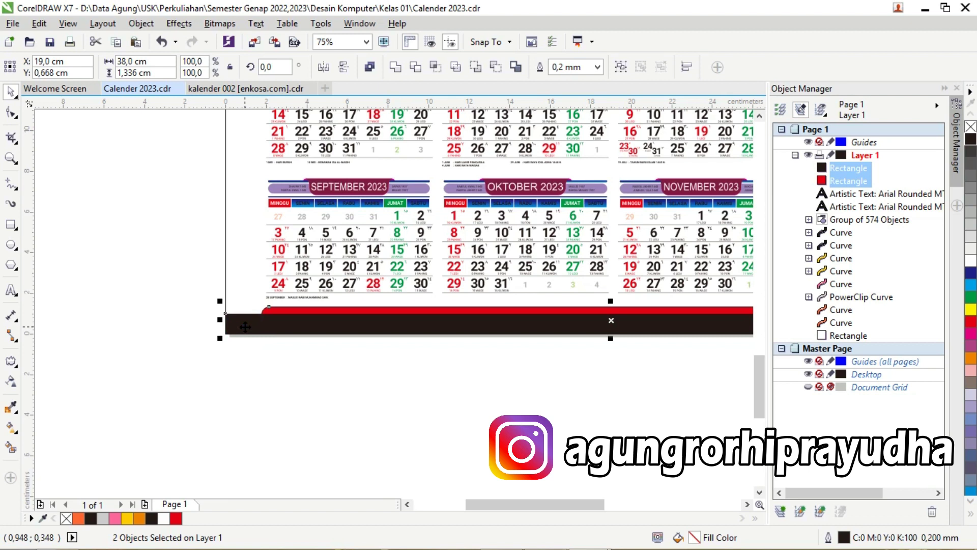
left_click(303, 311)
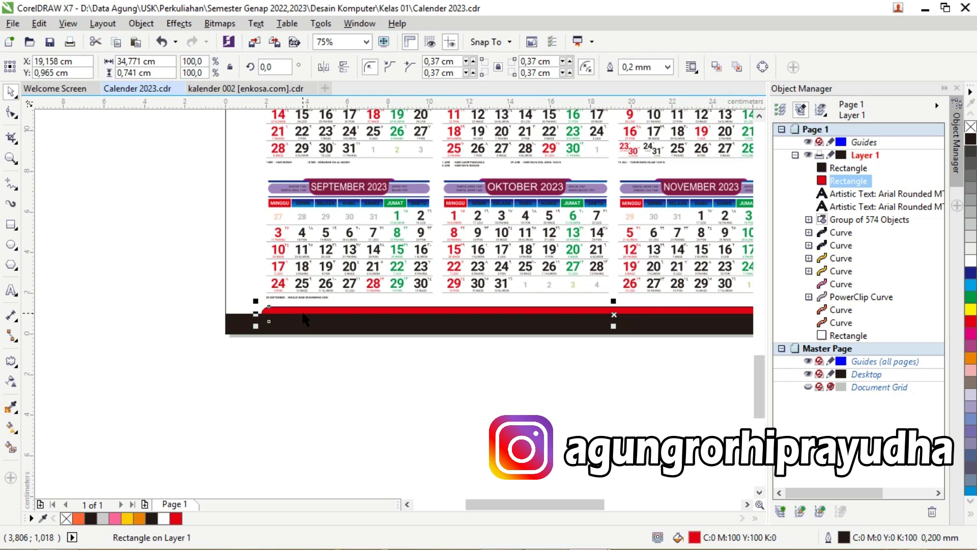
key("shift+Page_Up")
key("shift+Page_Up")
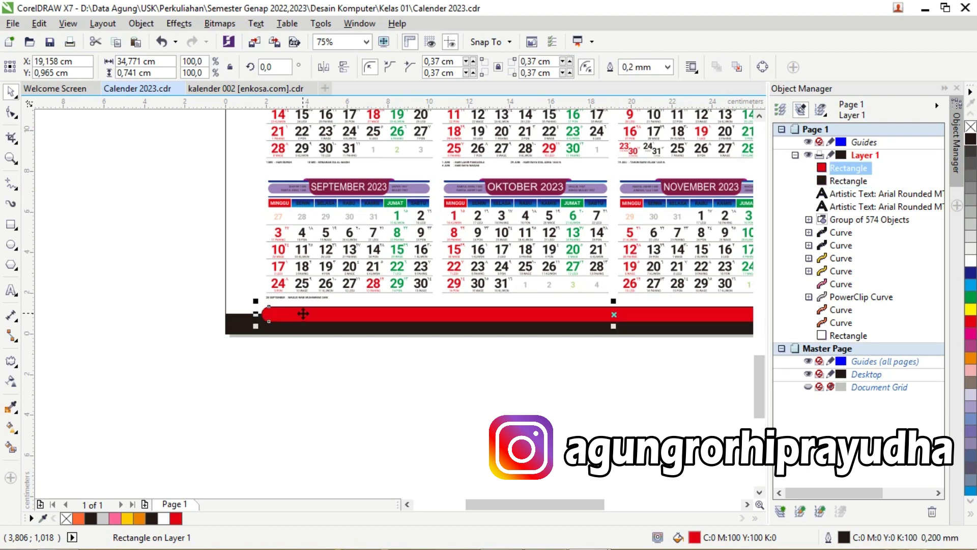
left_click(328, 379)
left_click(301, 316)
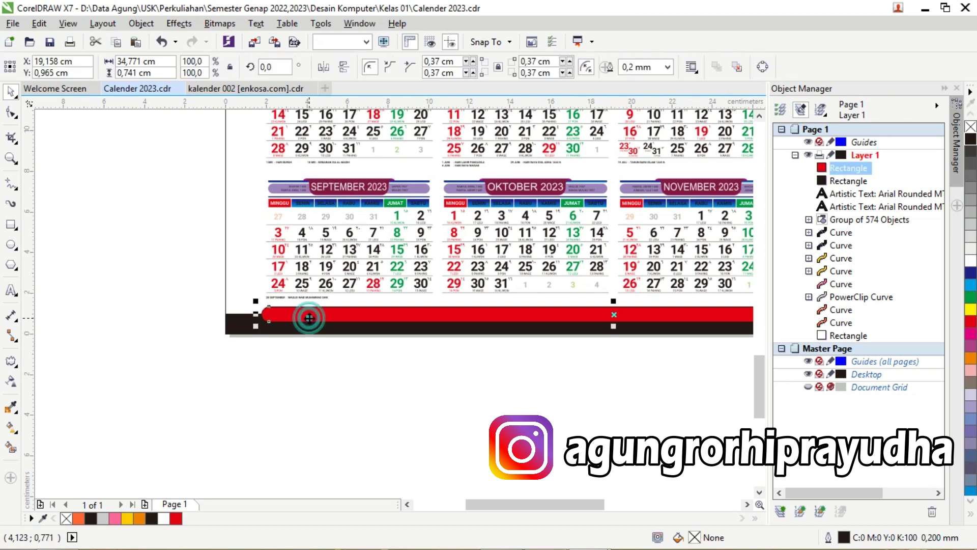
left_click(301, 381)
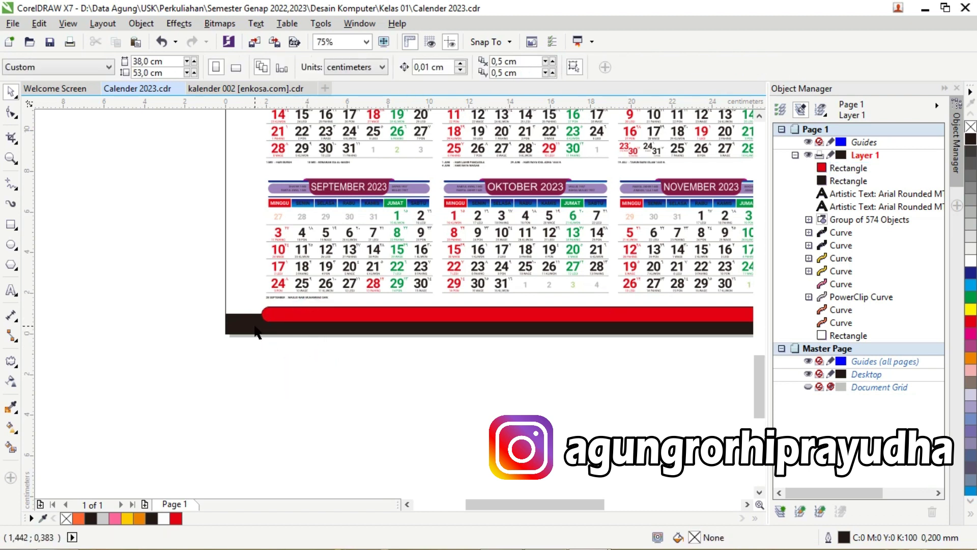
Trim the black footer rectangle with the rounded red bar that overlaps its upper edge.
left_click(255, 328)
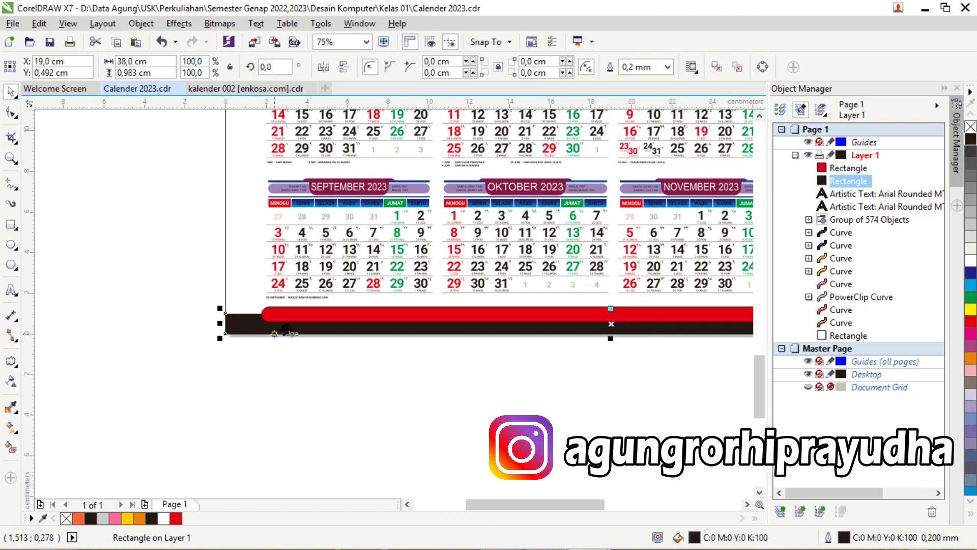
key("Escape")
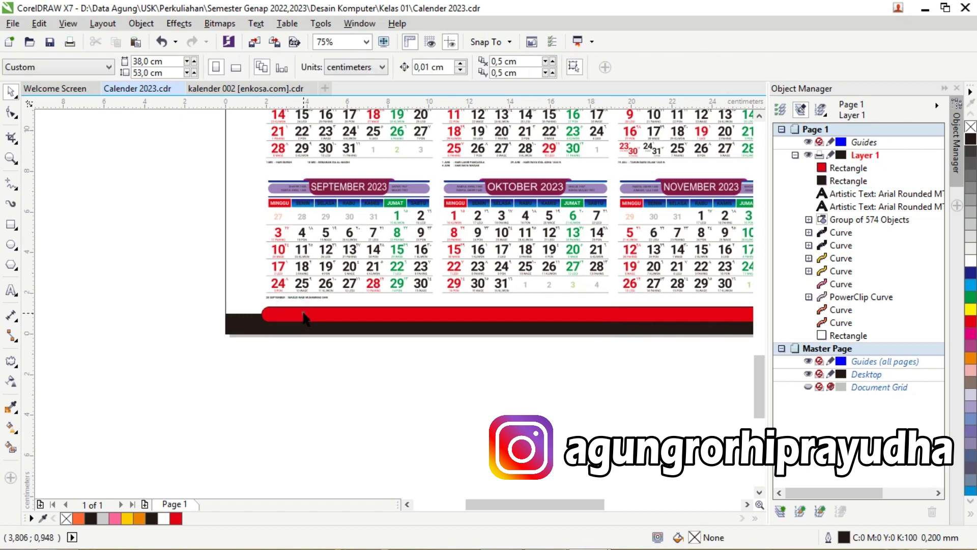
left_click(303, 314)
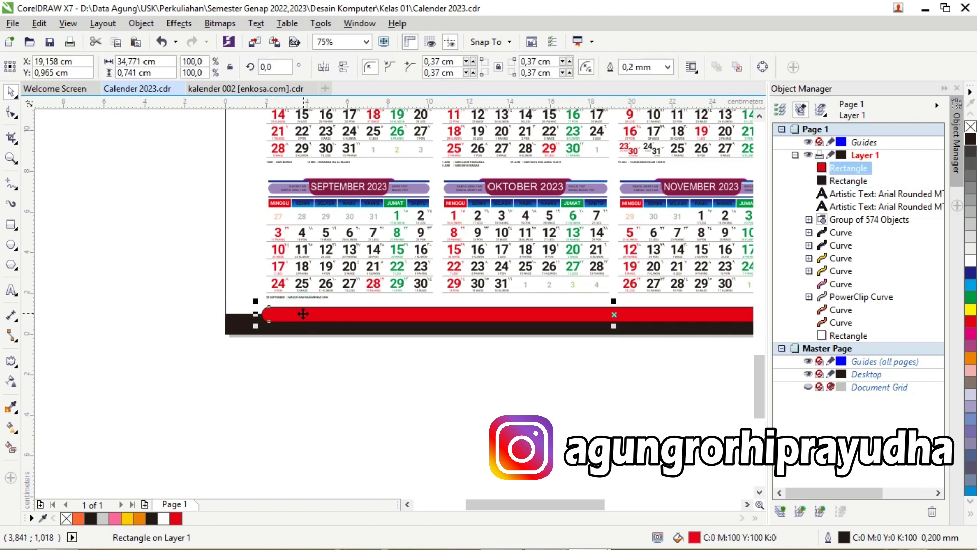
left_click(246, 330, "shift")
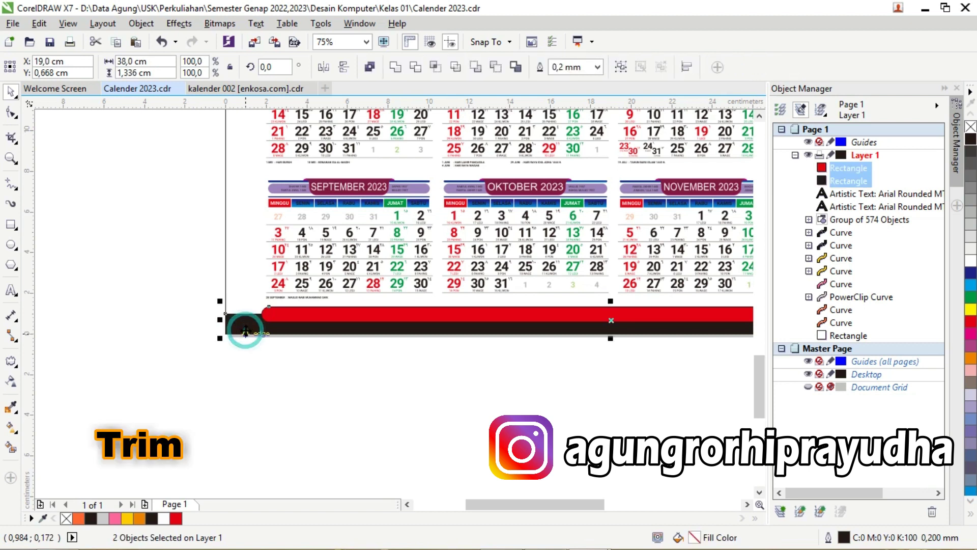
left_click(414, 70)
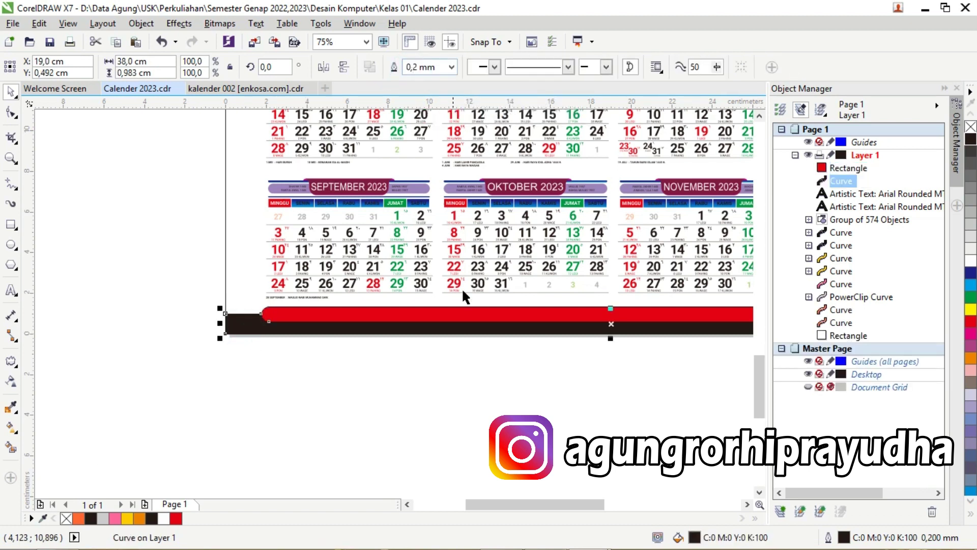
Delete the red bar so only the trimmed black footer shape remains below the month tables.
left_click(447, 313)
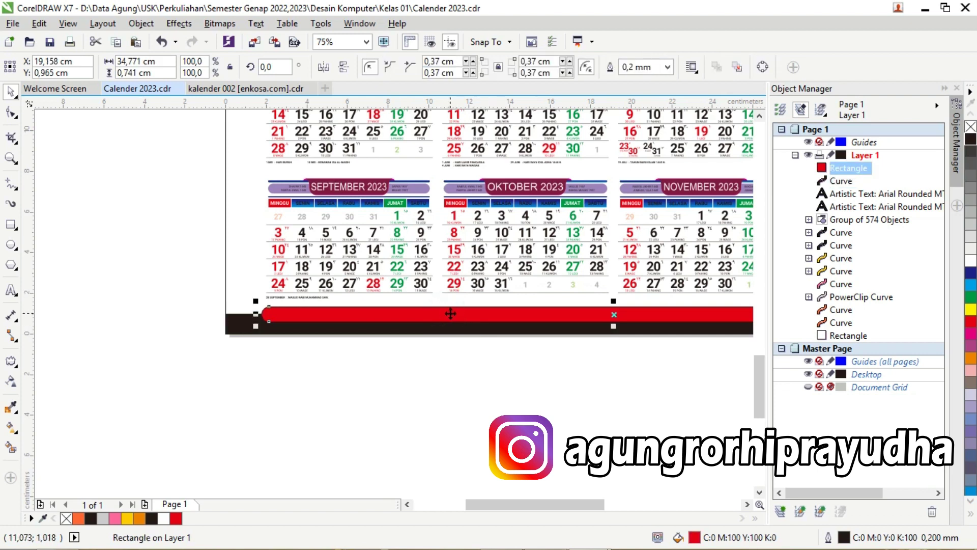
key("Delete")
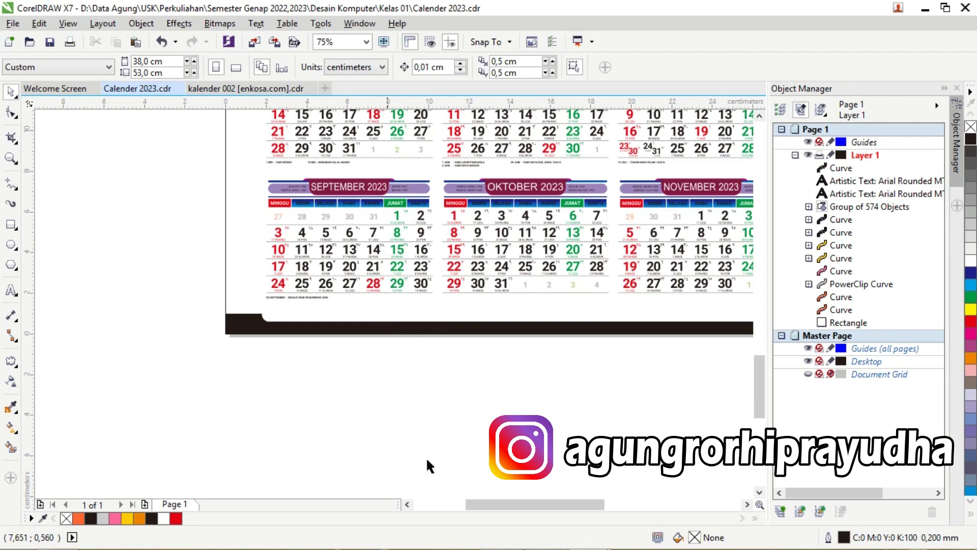
scroll(527, 474, "down", 2)
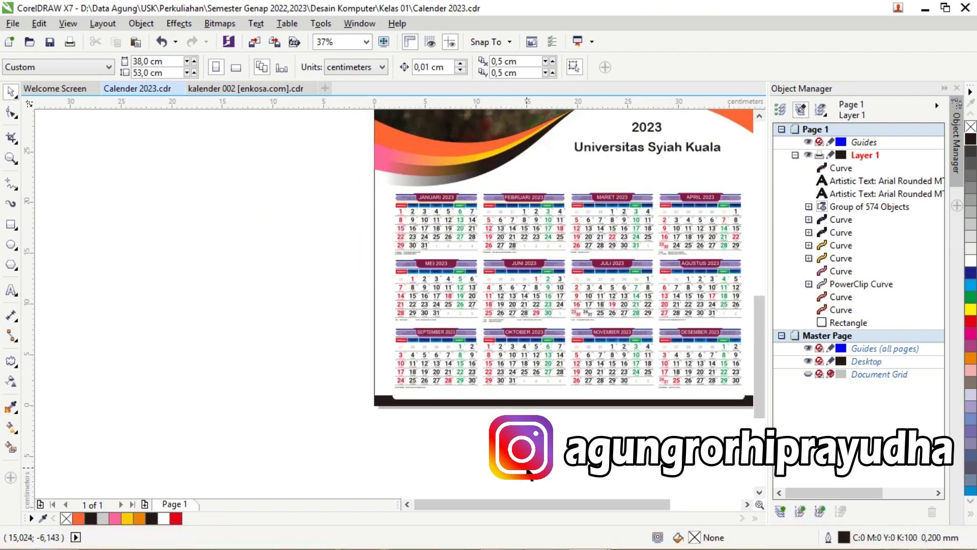
scroll(529, 476, "up", 2)
left_click(402, 335)
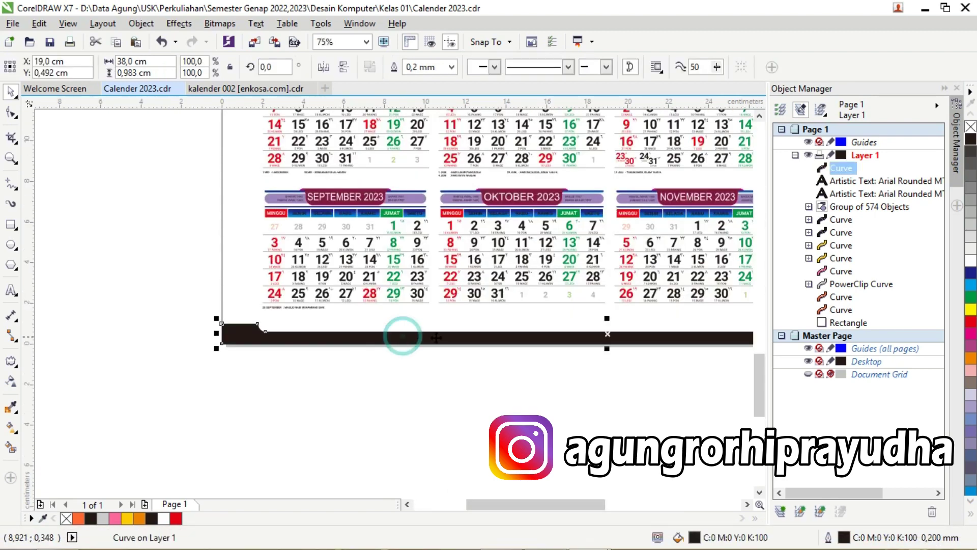
left_click_drag(607, 319, 606, 313)
left_click(606, 405)
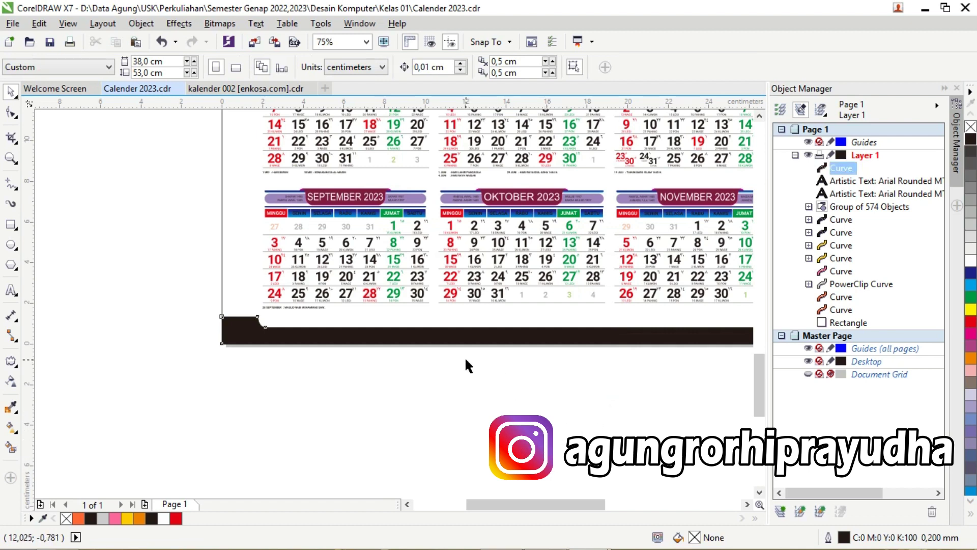
key("ctrl+z")
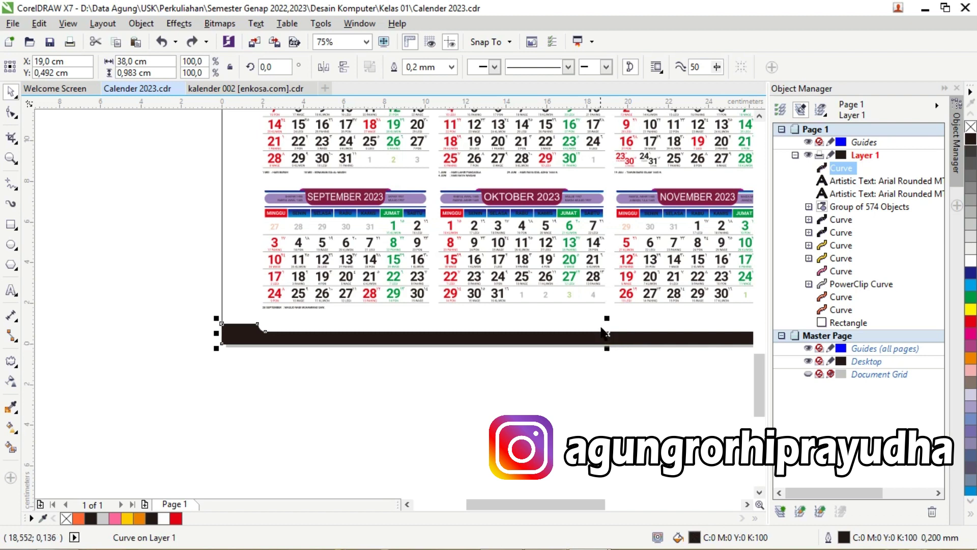
Stretch the trimmed black footer shape upward to a height of about 1.34 cm, keeping its lower edge in place.
left_click_drag(608, 319, 610, 316)
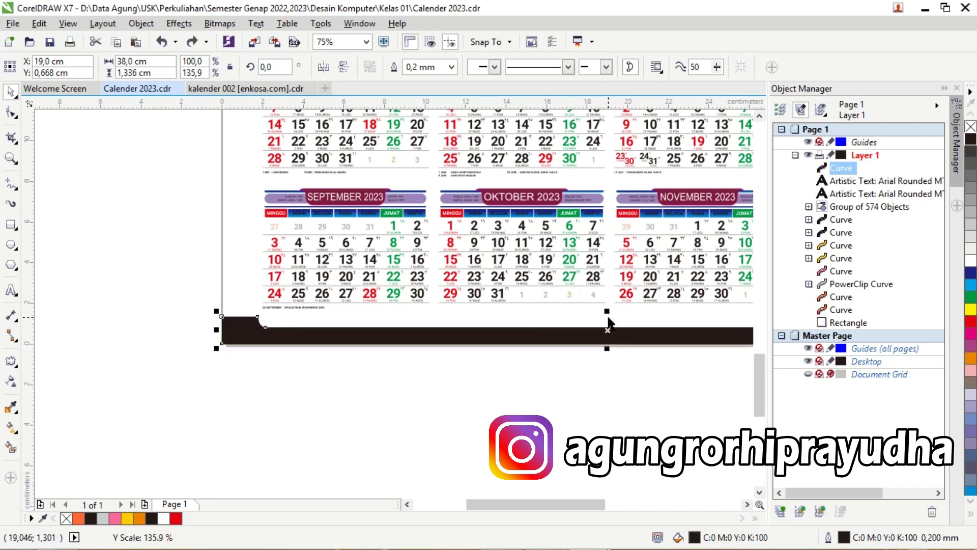
left_click(613, 396)
scroll(612, 395, "down", 3)
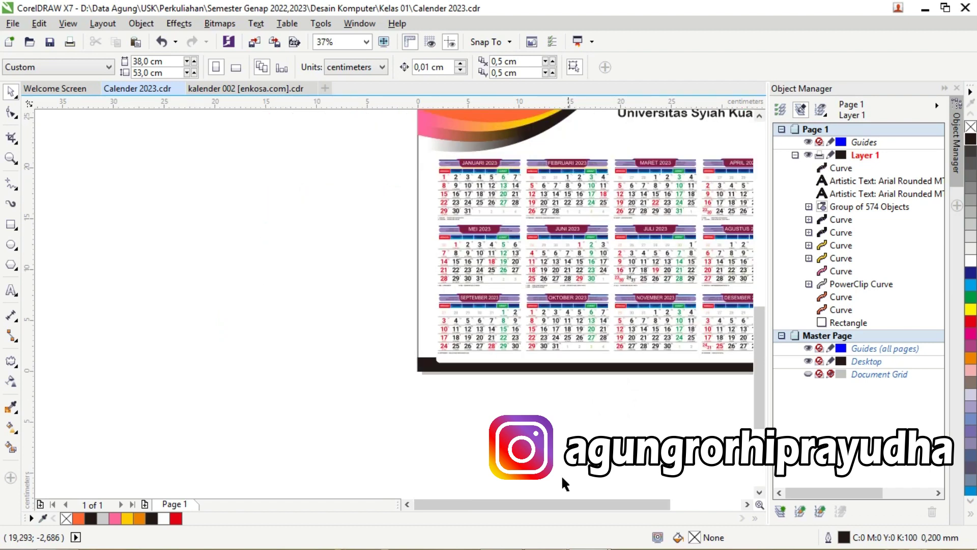
Remove the outline from the black footer shape along the page's lower edge.
left_click_drag(562, 506, 580, 507)
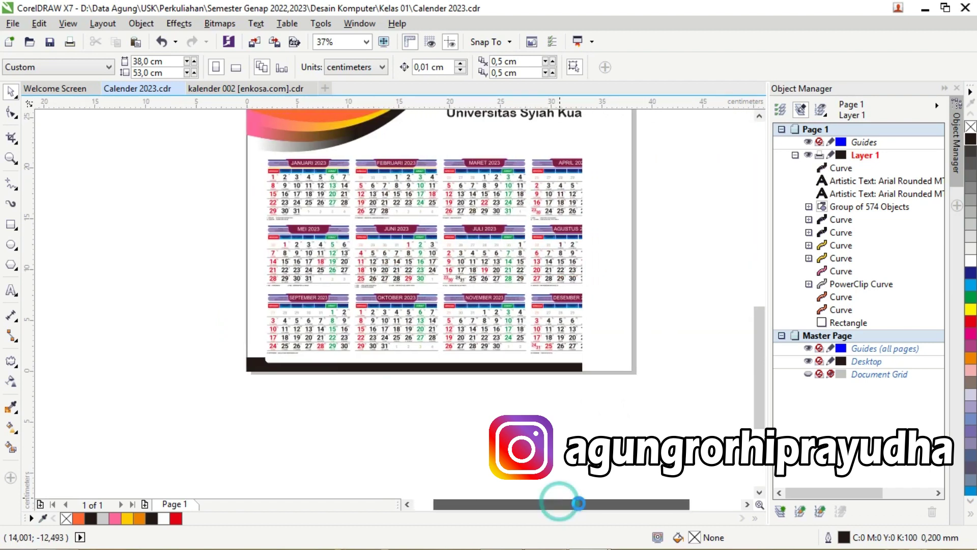
left_click(469, 364)
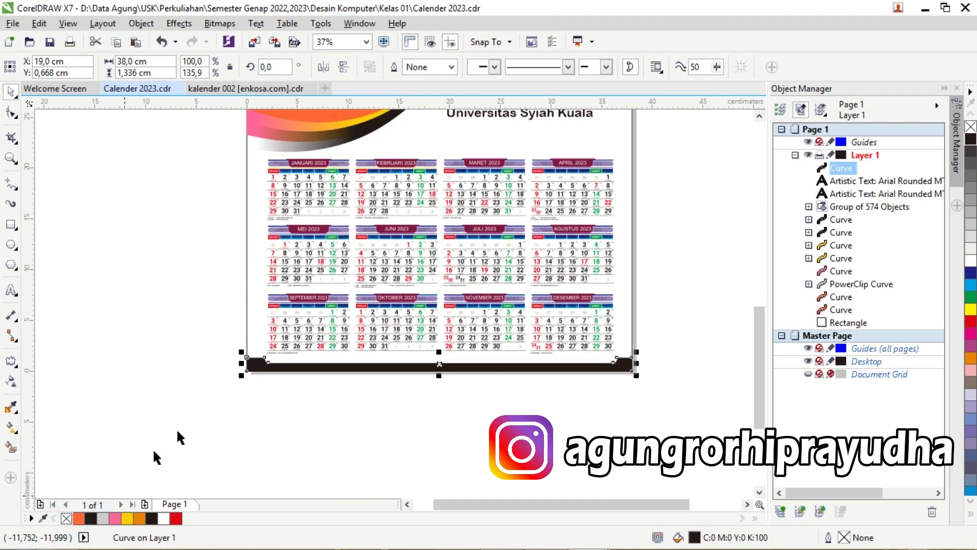
left_click(396, 395)
scroll(397, 395, "up", 1)
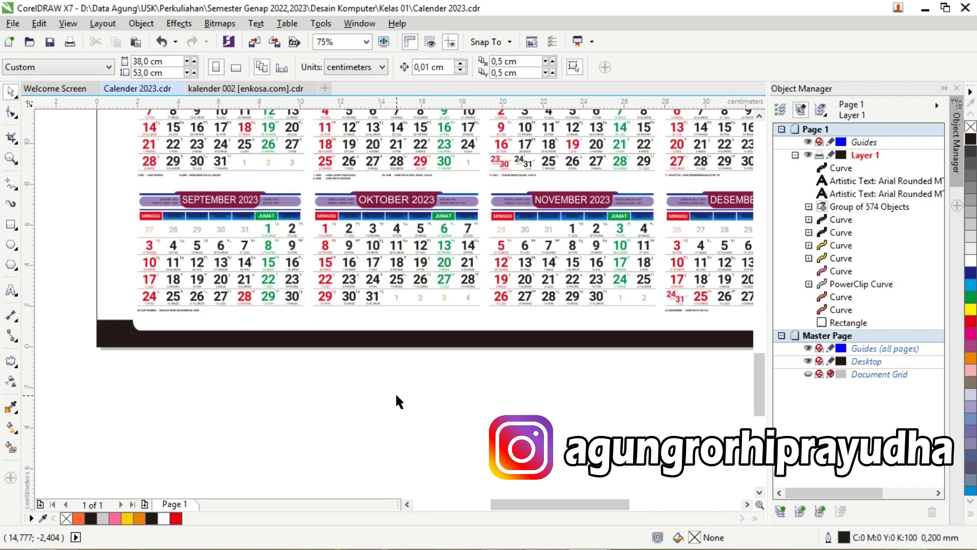
scroll(396, 395, "down", 1)
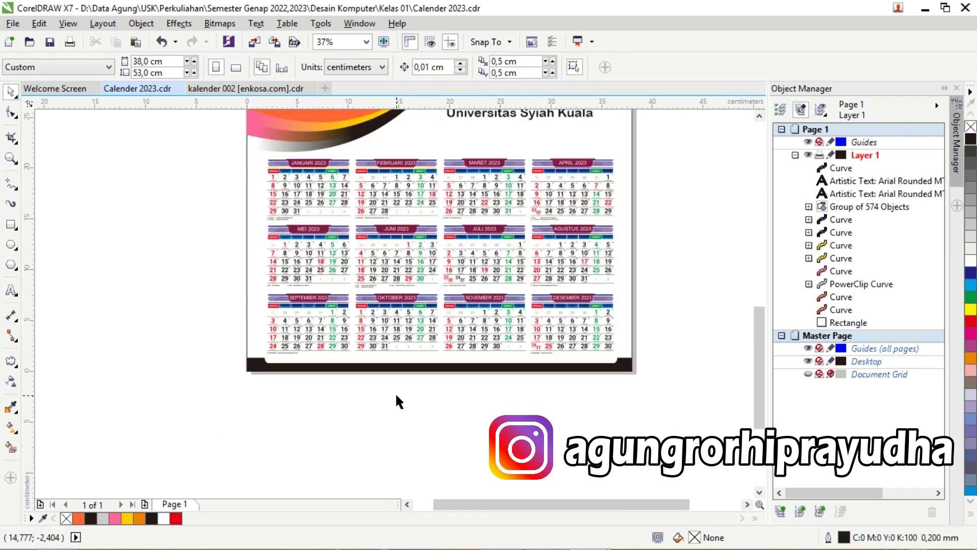
scroll(396, 396, "up", 1)
scroll(396, 395, "down", 1)
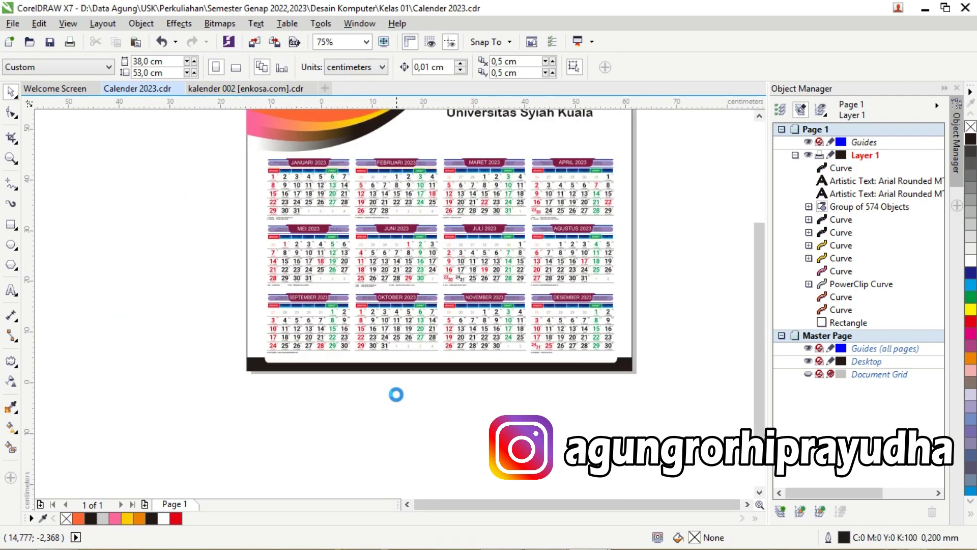
scroll(743, 326, "down", 1)
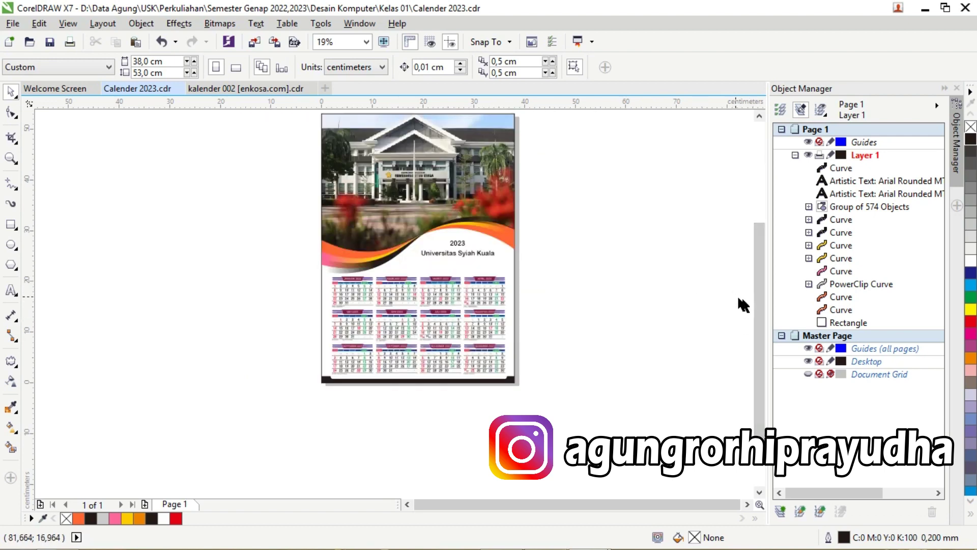